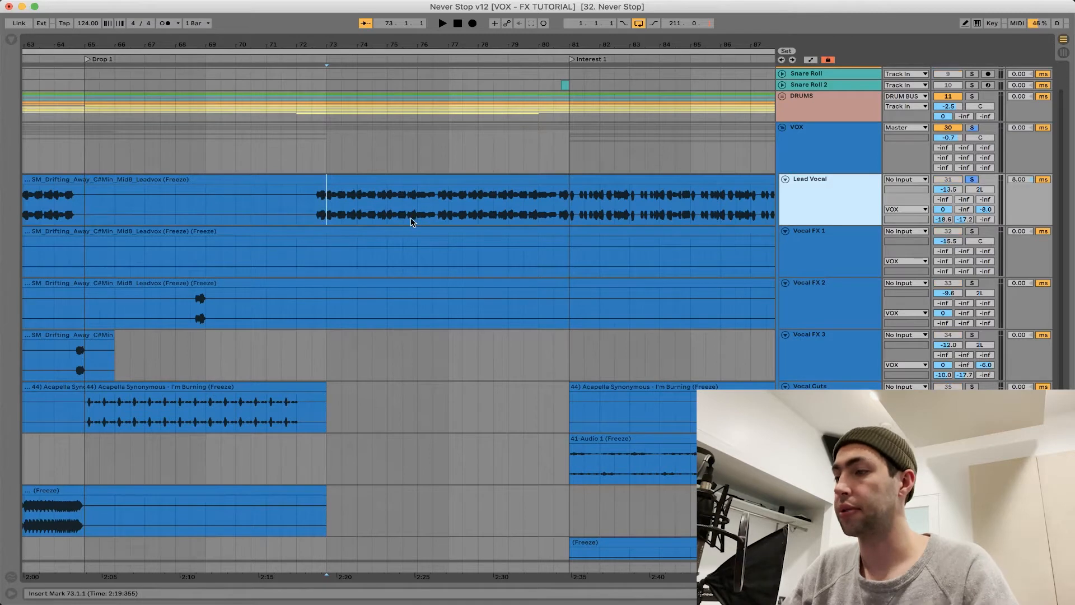
Step: Play the Lead Vocal from bar 73 and inspect its effect chain, including the FabFilter Pro-C 2 and Oxford plug-ins
key("space")
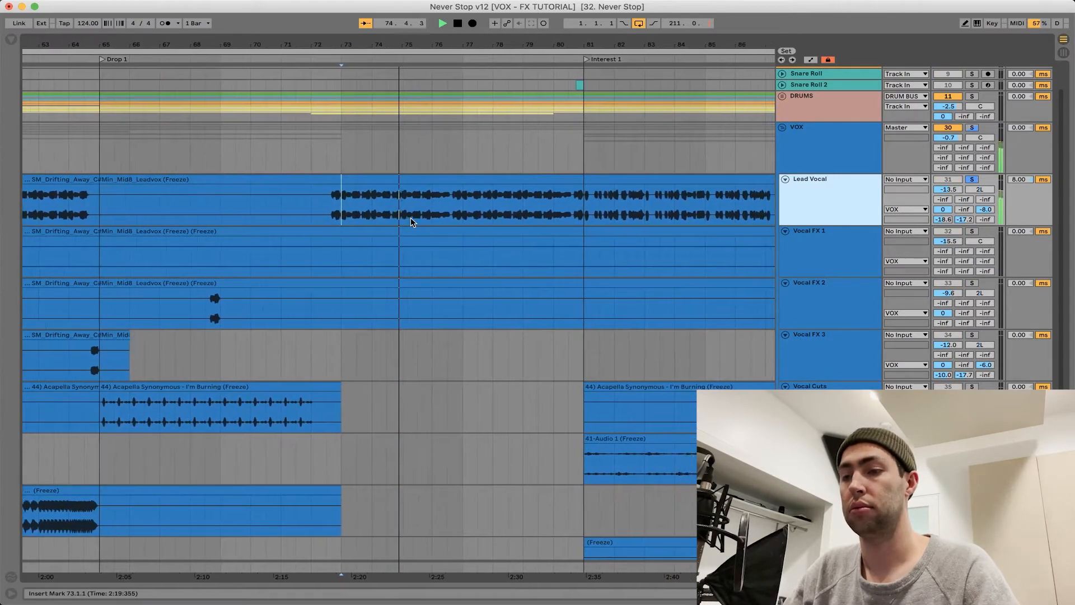
double_click(798, 193)
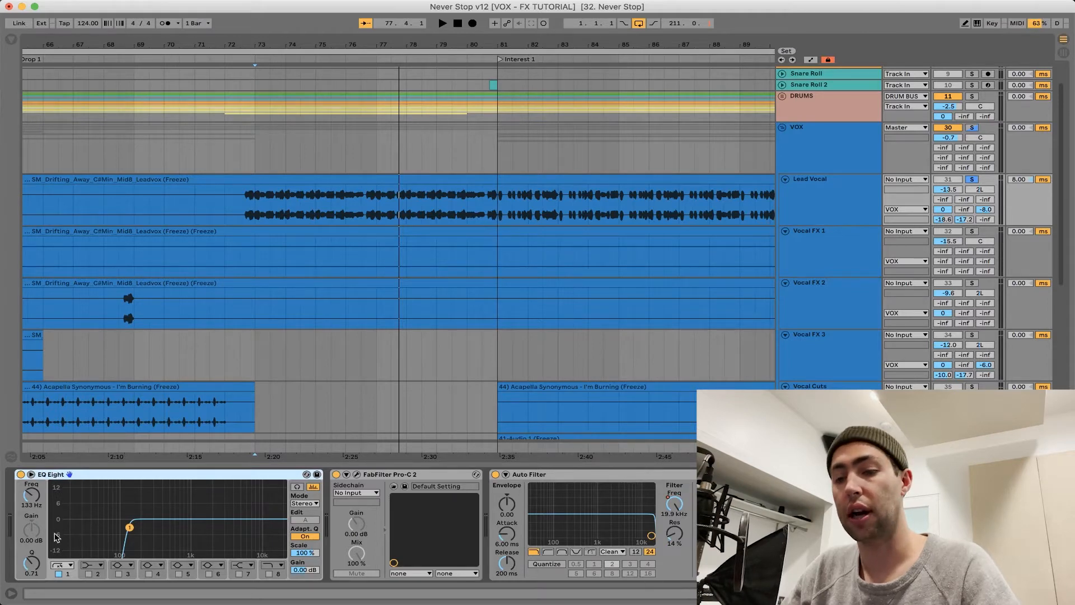
left_click(357, 475)
key("space")
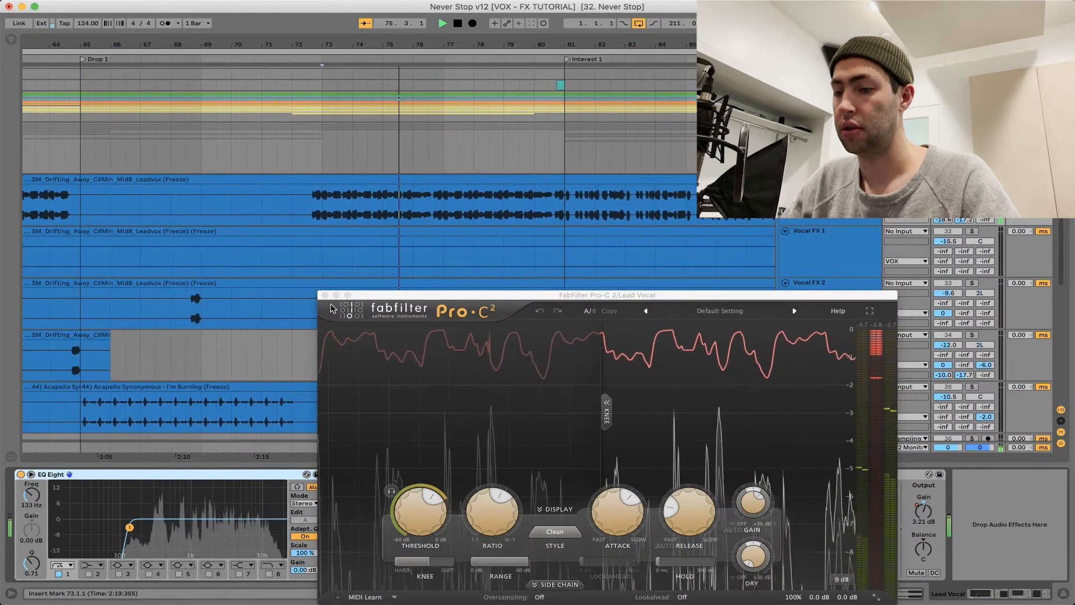
mouse_move(655, 524)
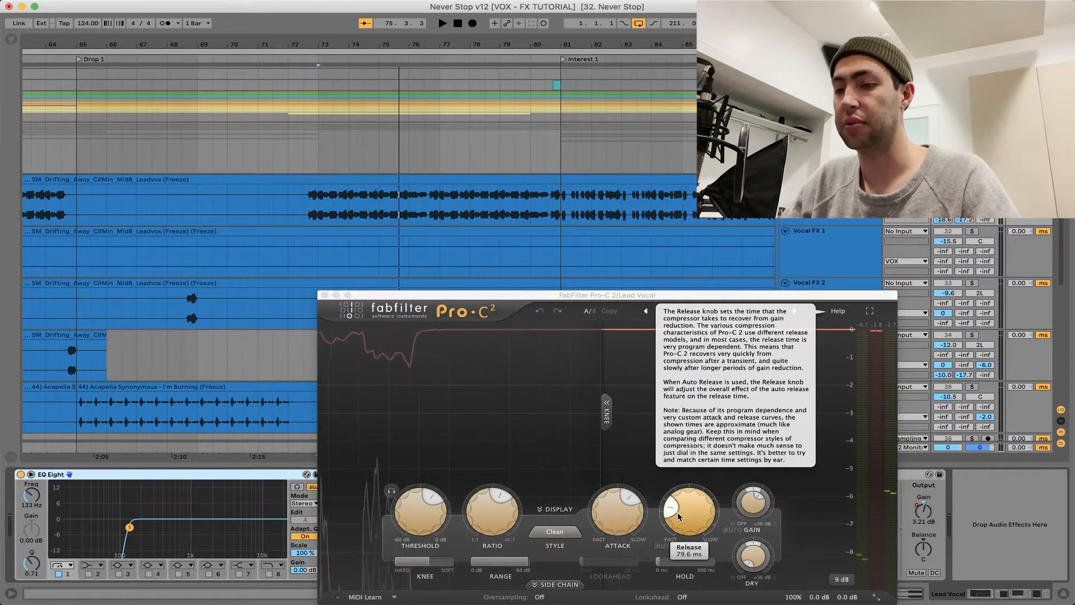
left_click(325, 296)
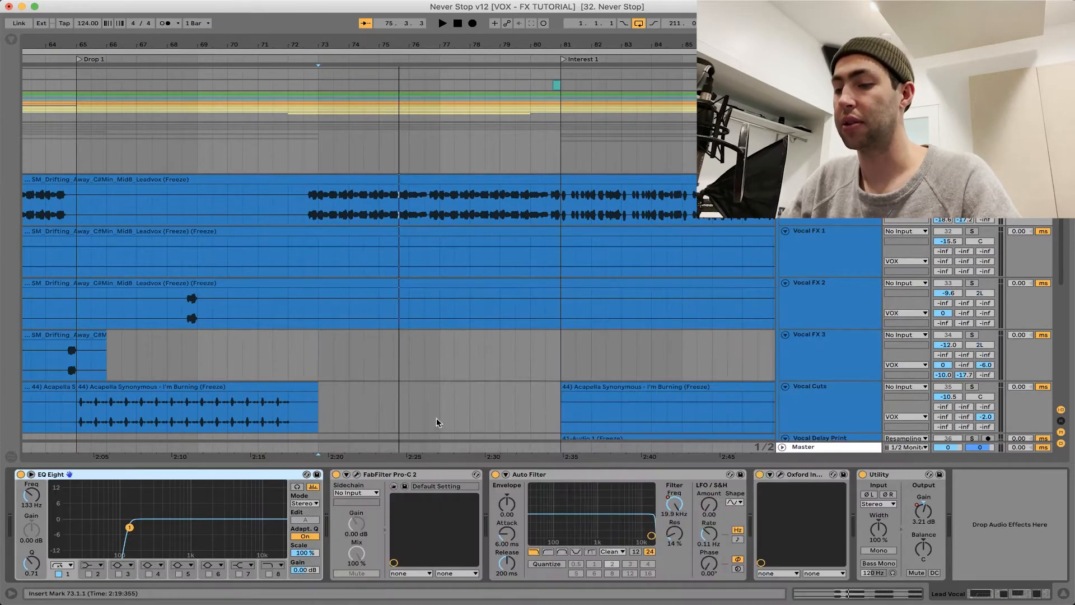
left_click(781, 475)
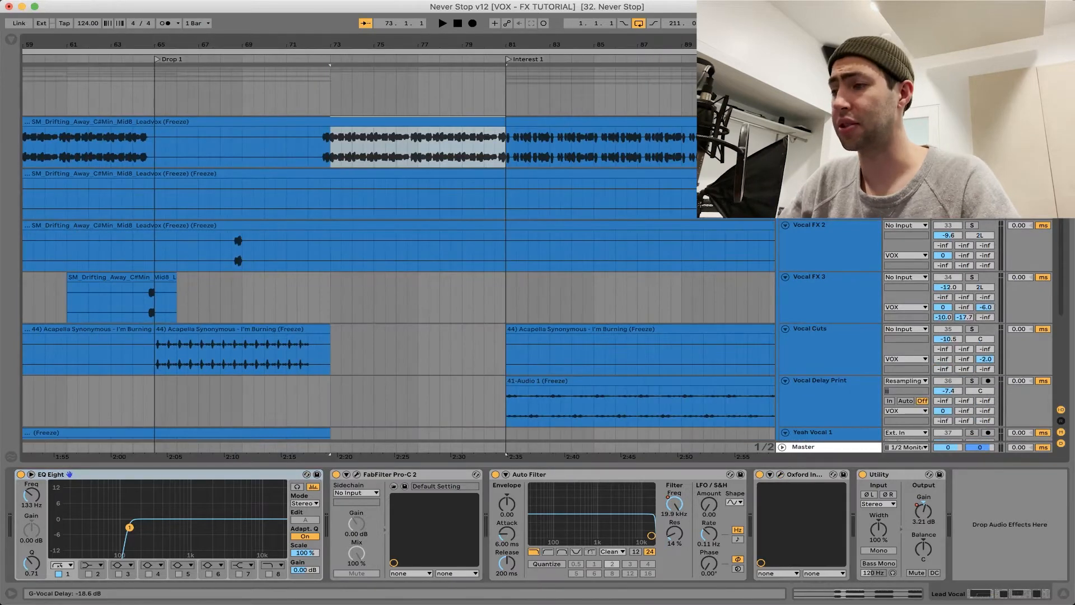
Step: Show the return tracks and inspect the MicroShift plug-in on return F
key("alt+super+r")
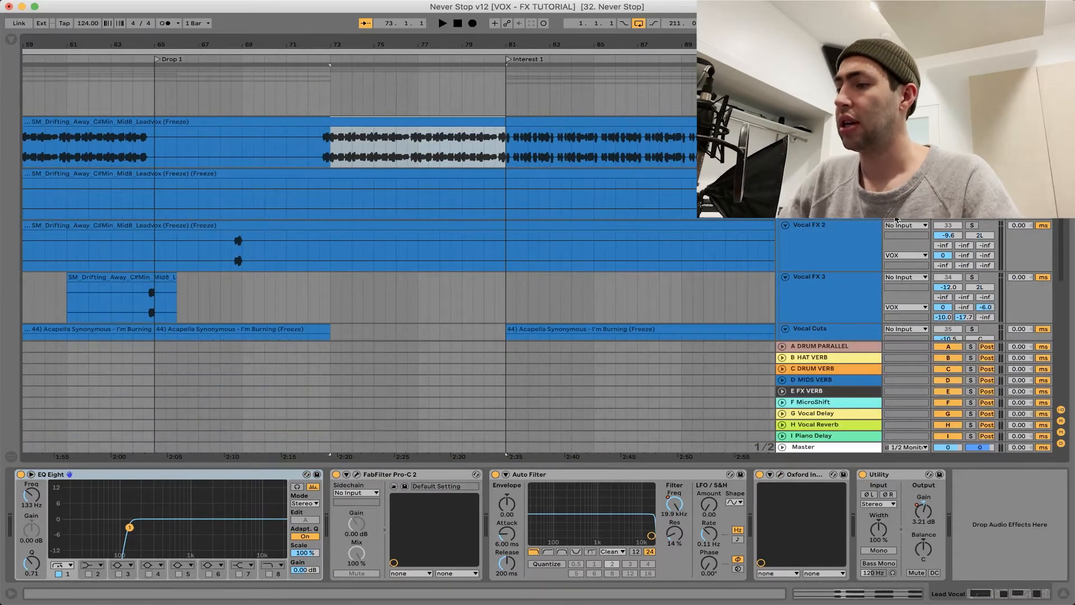
left_click(808, 381)
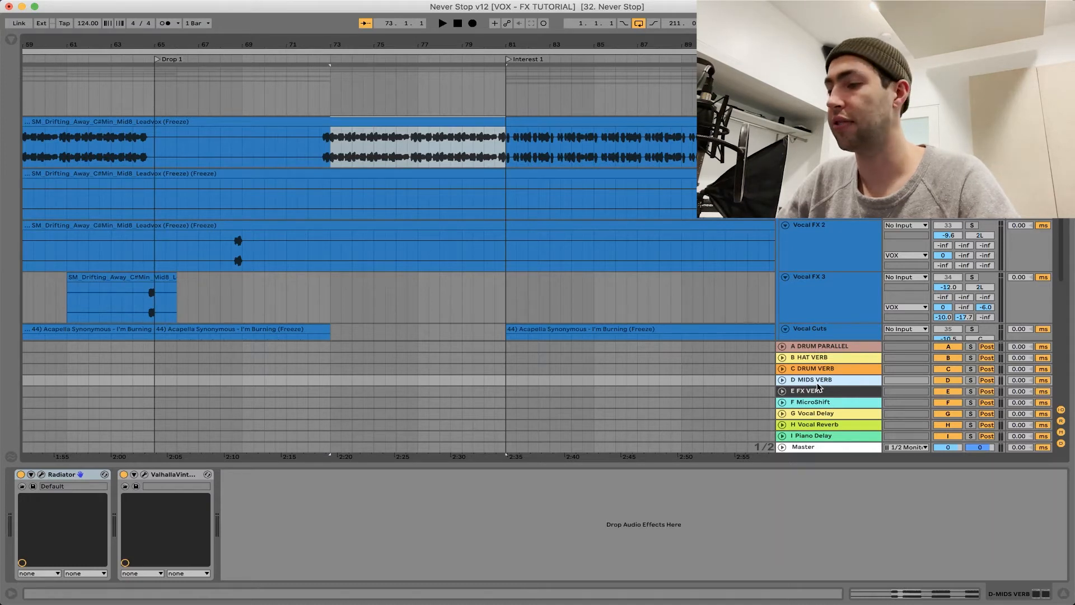
left_click(812, 402)
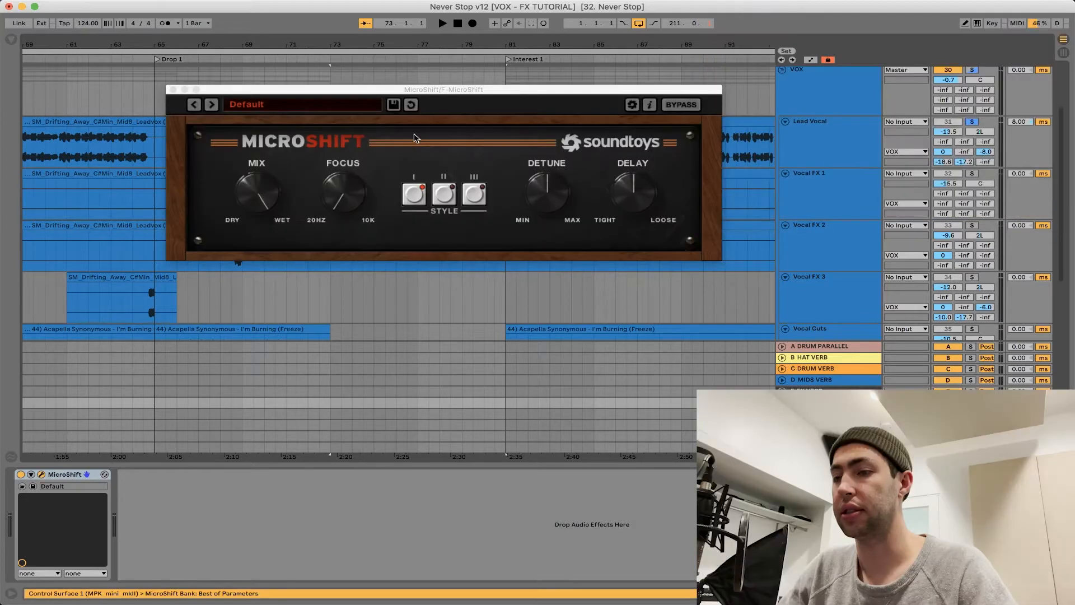
left_click(173, 90)
Step: Audition the MicroShift return on the vocal from bar 73 and compare it with the Lead Vocal track soloed
key("space")
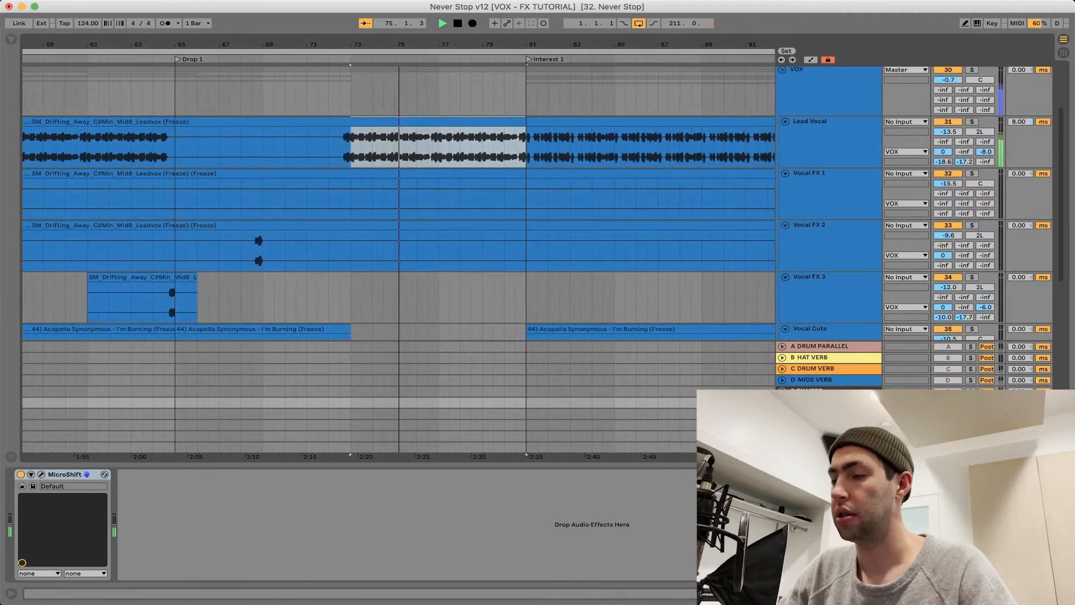
key("space")
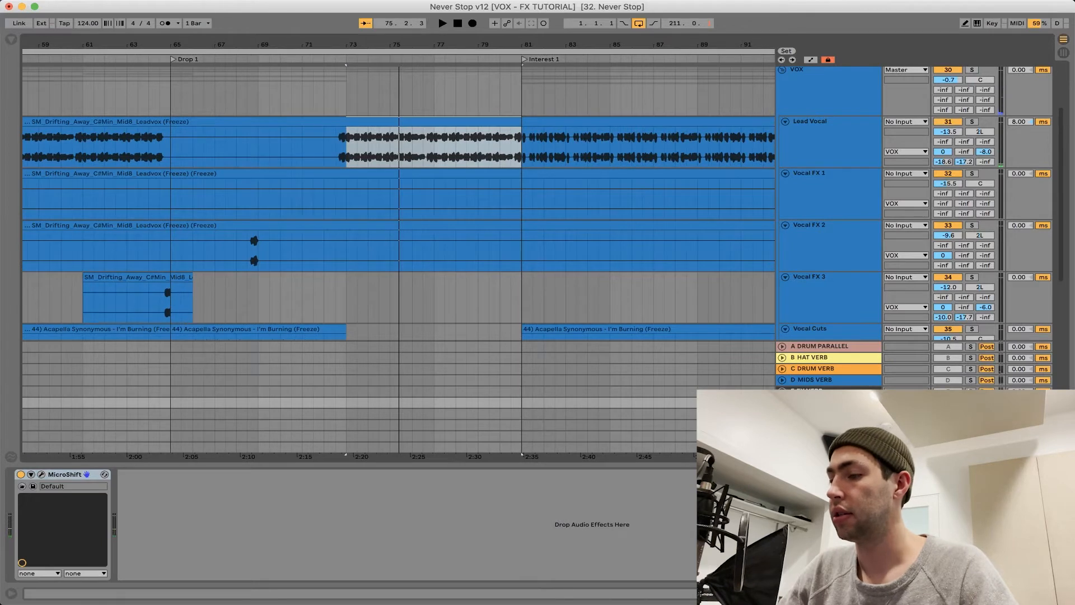
key("space")
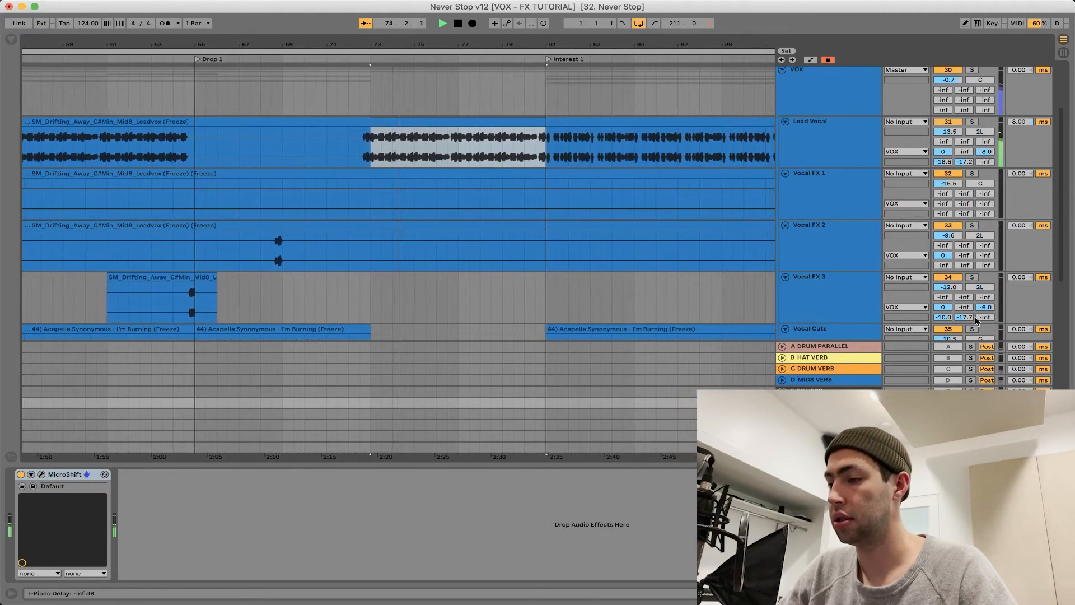
left_click(973, 121)
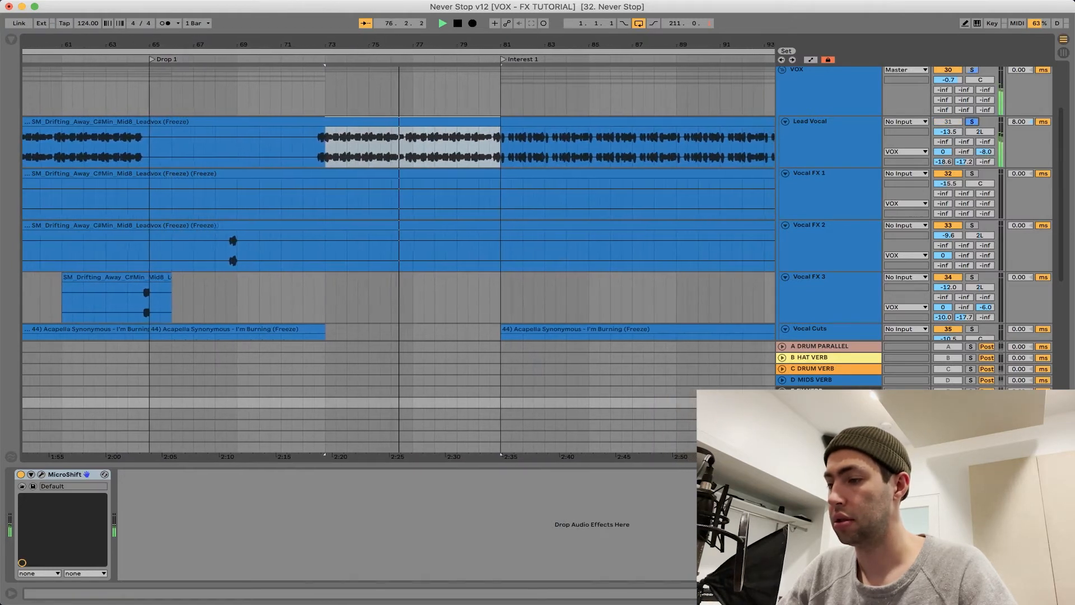
Step: Inspect the EchoBoy plug-in on the Vocal Delay return, then close its window
key("Down")
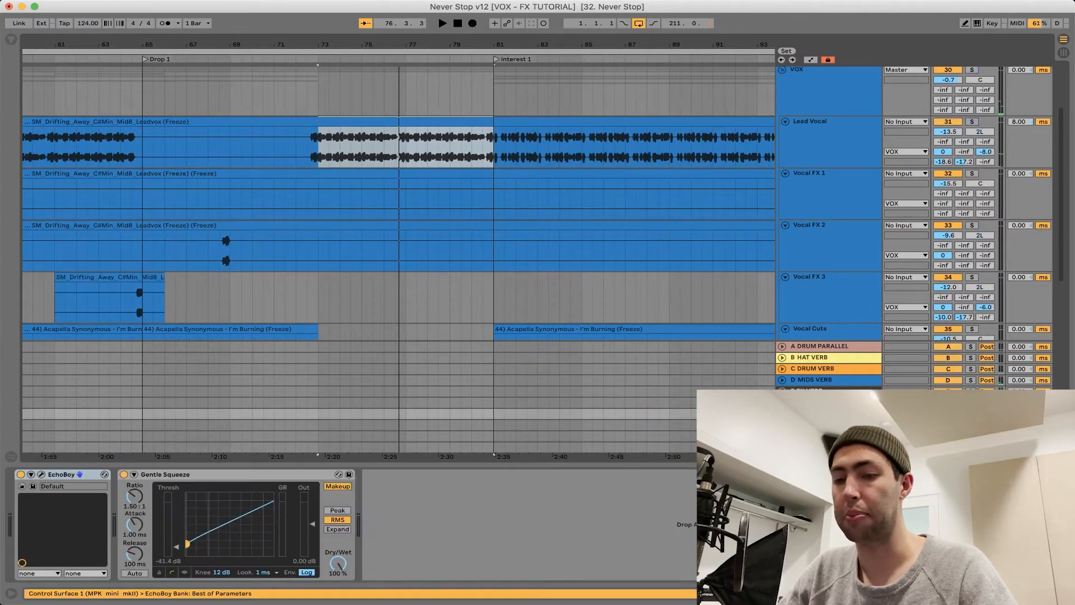
left_click(42, 474)
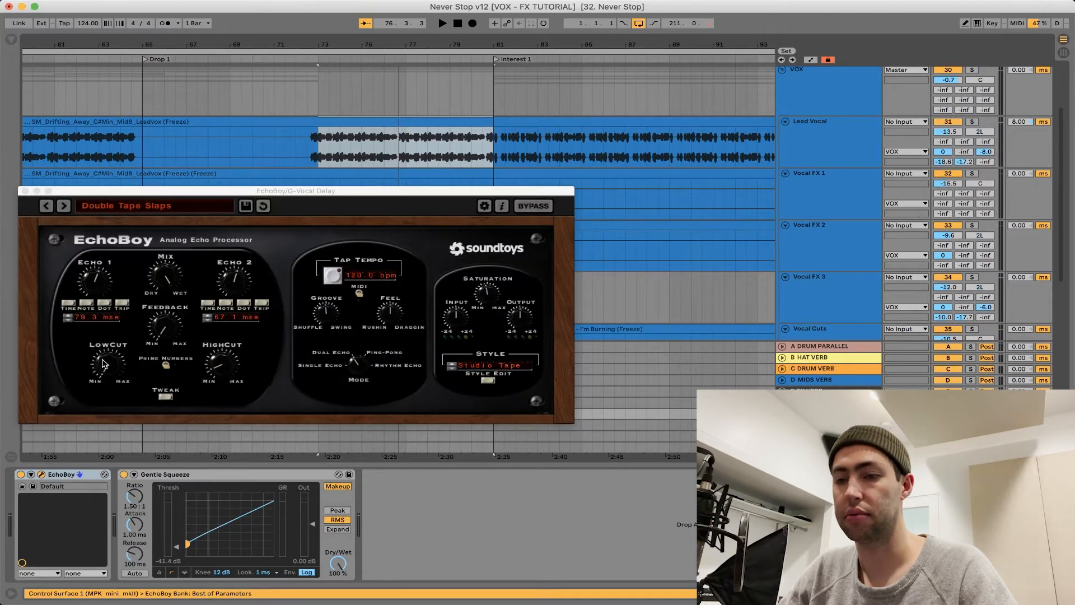
left_click(25, 191)
Step: Audition the Vocal Reverb return from bar 73 and open its Valhalla reverb plug-in
key("Down")
key("space")
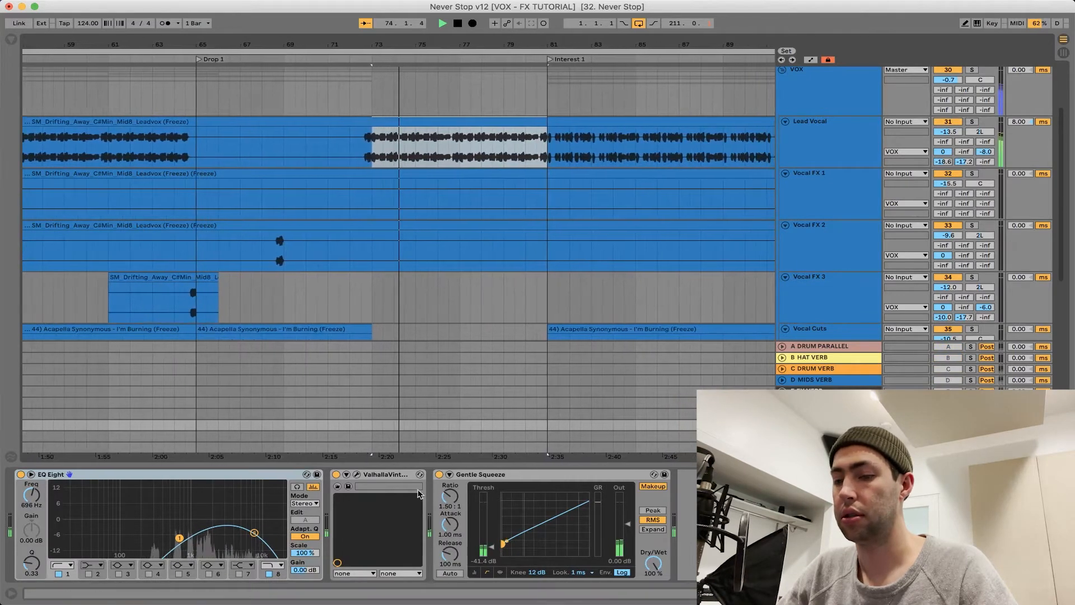
left_click(357, 475)
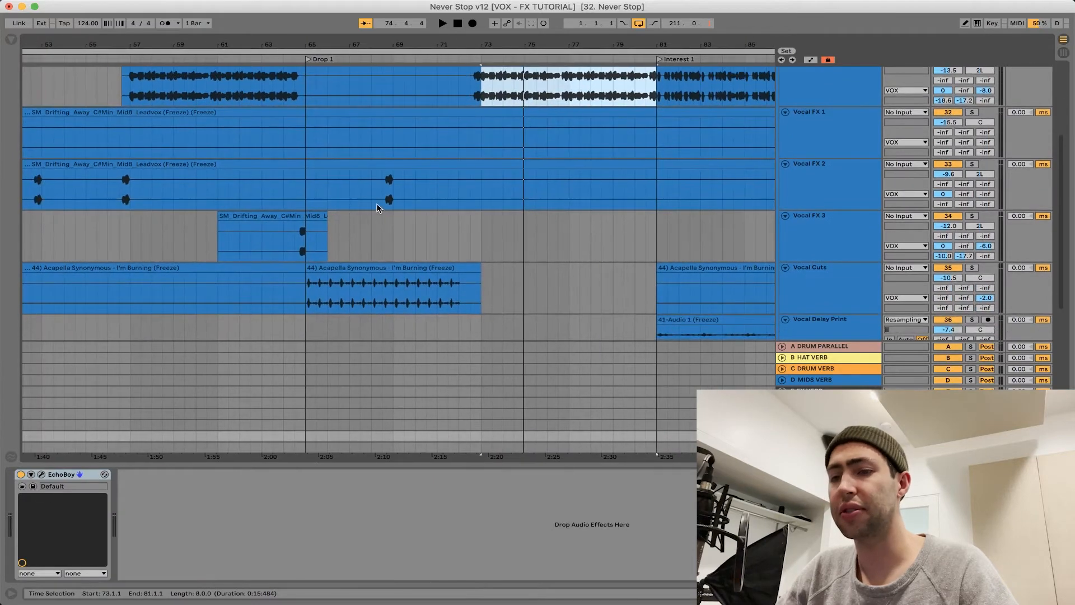
Step: Solo the Vocal FX 2 track and play it from 56.3.1, just before the vocal hit at bar 57
scroll(170, 215, "left", 3)
scroll(170, 215, "down", 1)
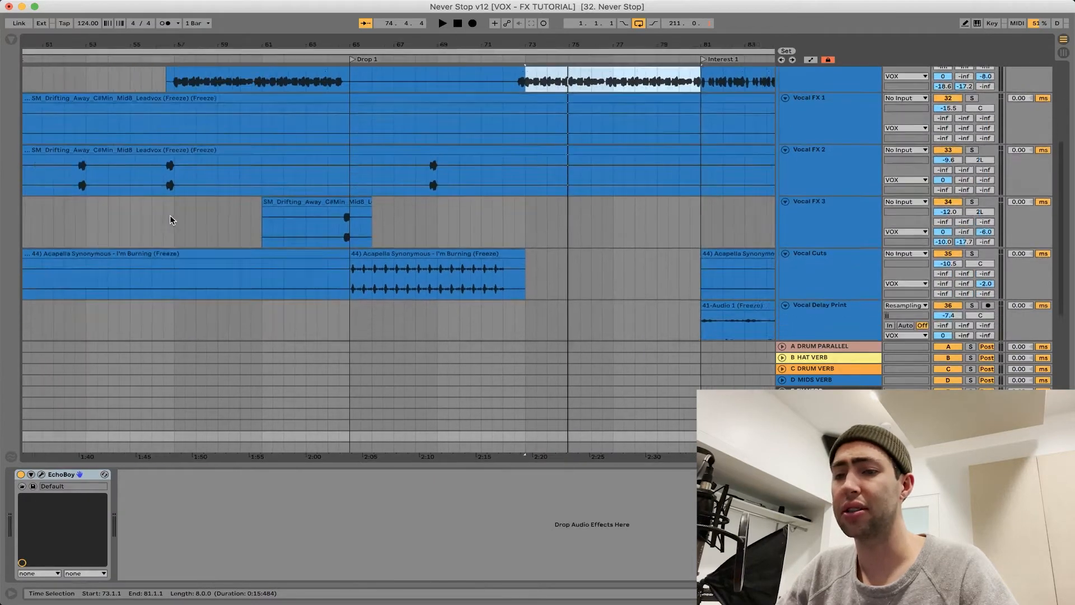
left_click(167, 169)
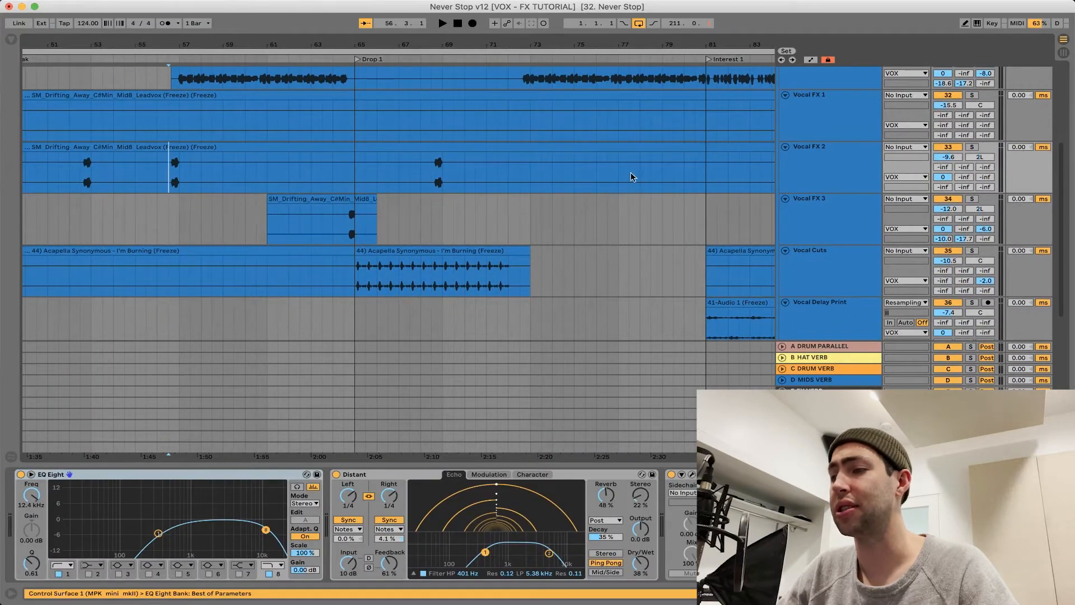
left_click(809, 167)
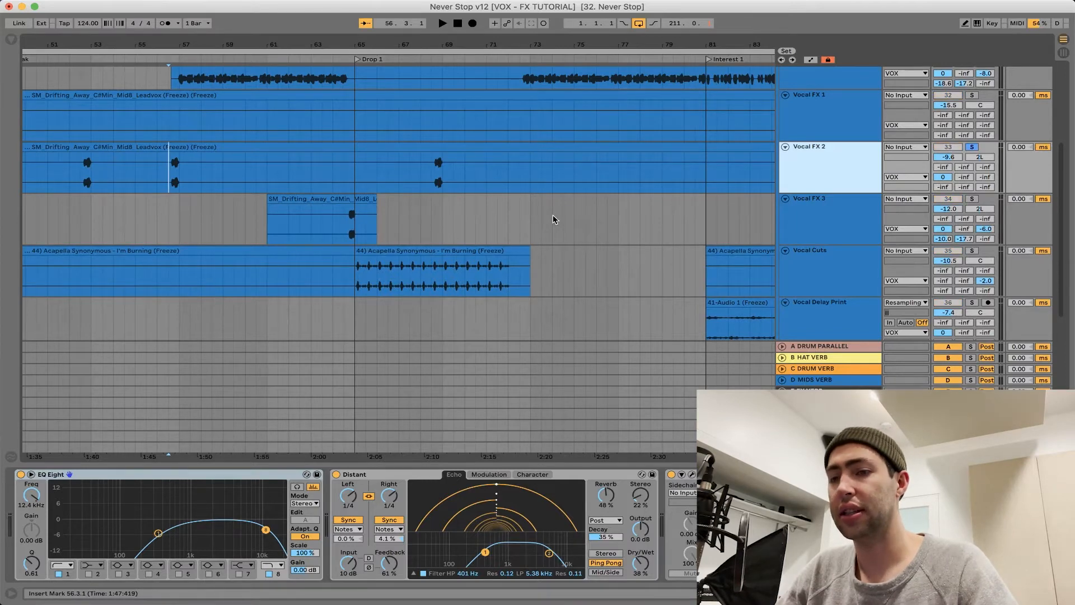
key("space")
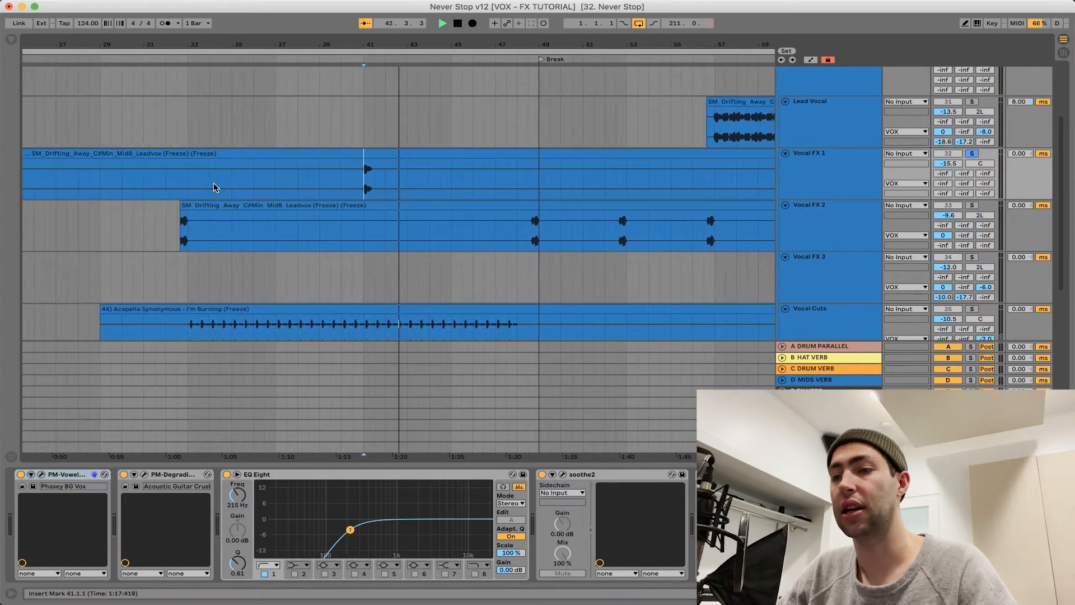
Step: Solo the Vocal Cuts track, show its device chain and play the chopped vocals from bar 33
scroll(214, 185, "down", 4)
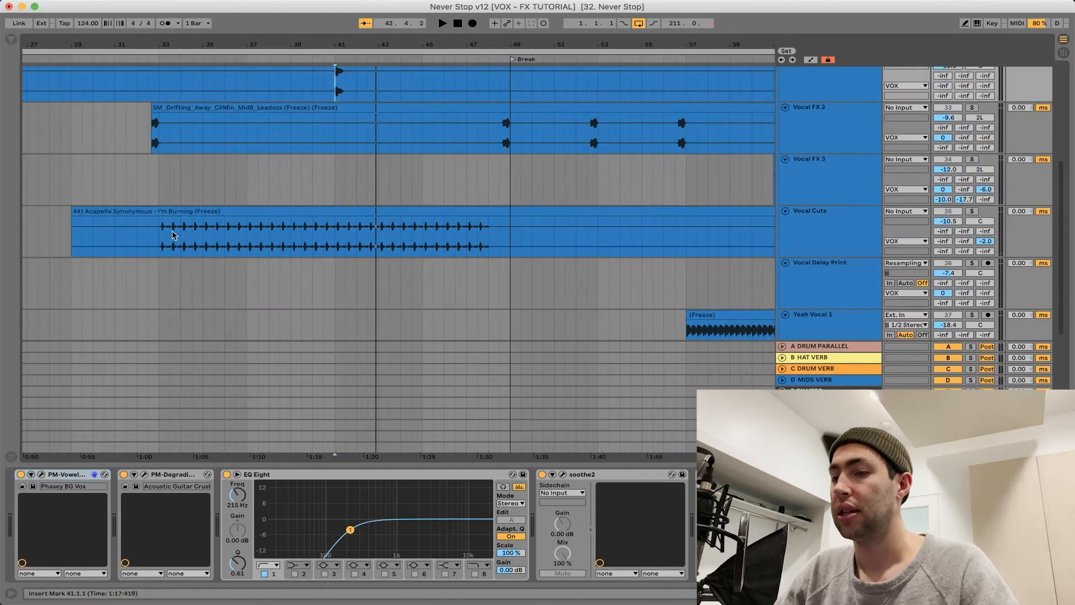
left_click(161, 232)
left_click(826, 243)
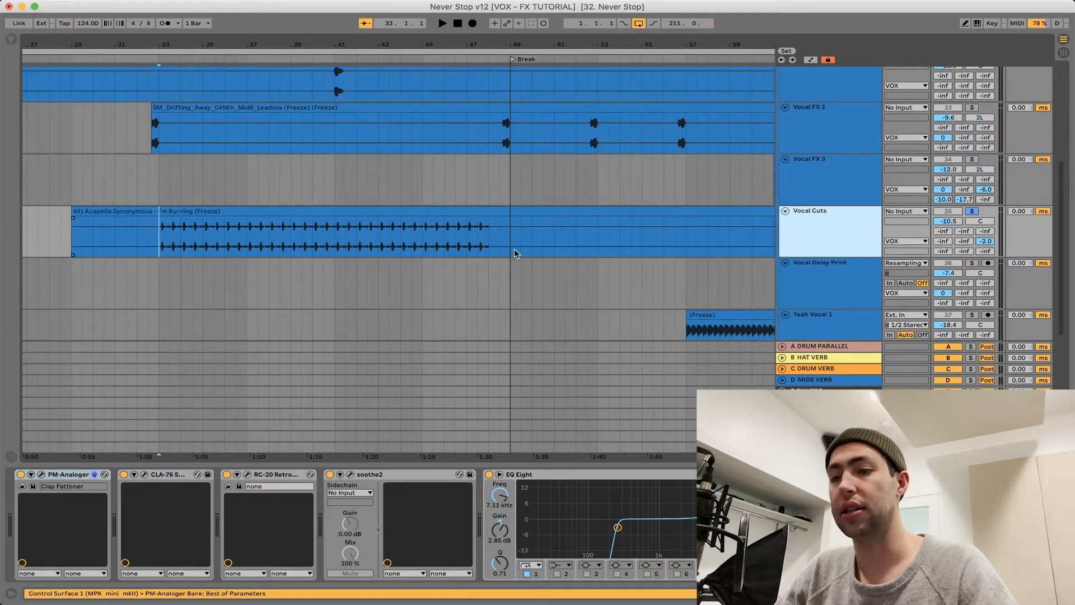
scroll(514, 253, "right", 1)
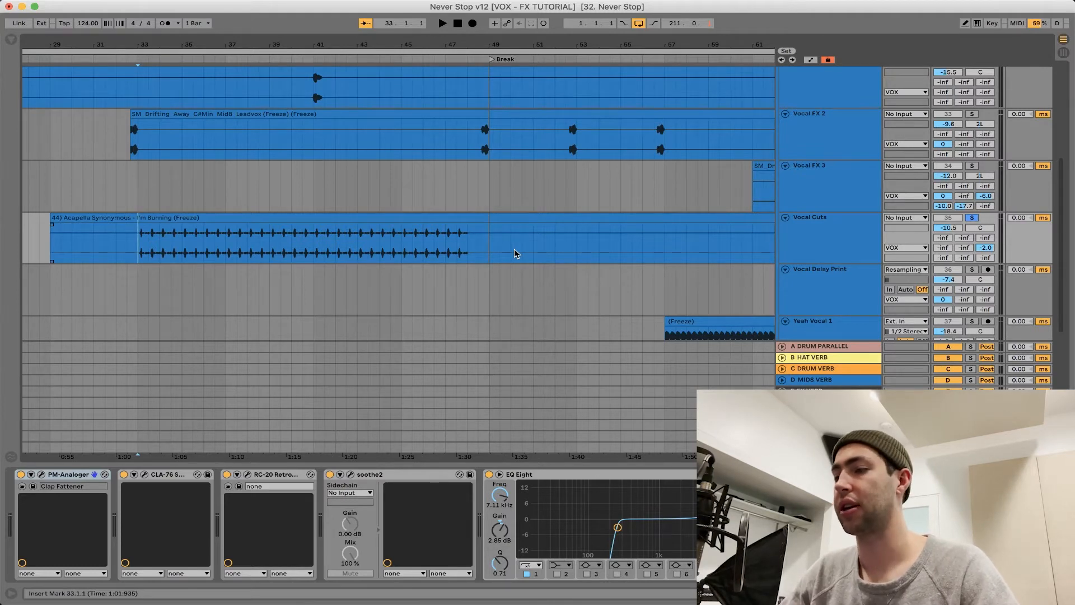
key("space")
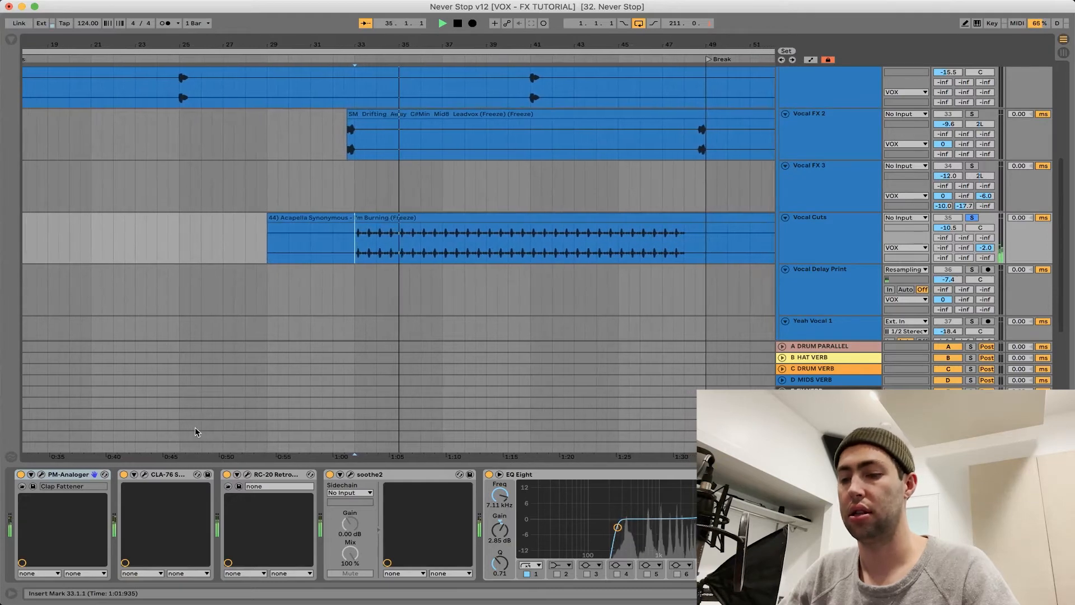
scroll(472, 310, "down", 1)
key("space")
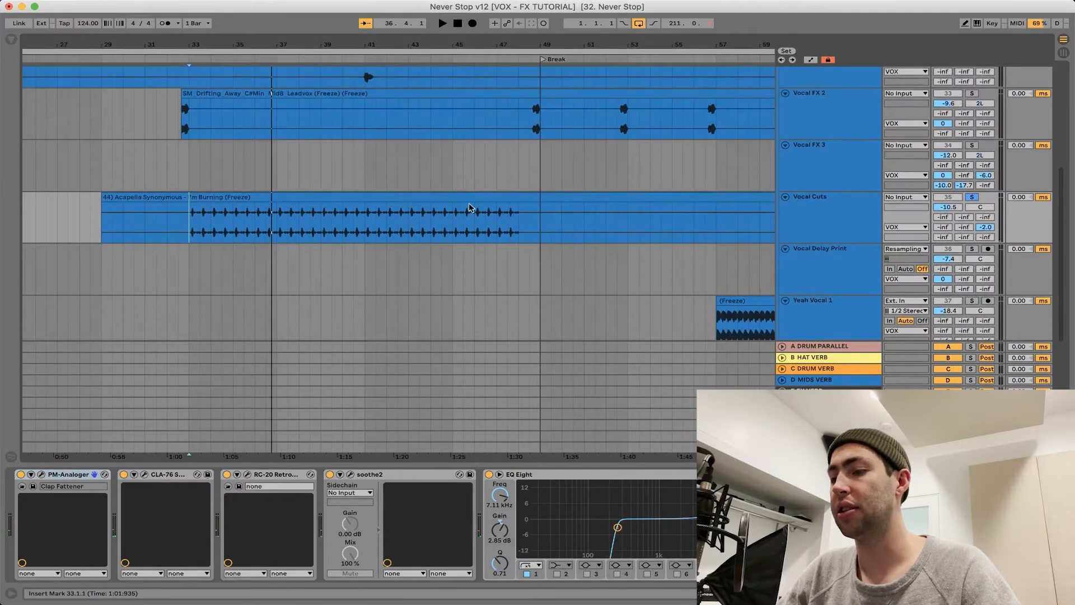
Step: Select the Yeah Vocal 1 clip before Drop 1, solo its track and play it from bar 57
scroll(421, 210, "down", 2)
scroll(421, 209, "right", 10)
scroll(421, 210, "up", 8)
scroll(421, 209, "right", 4)
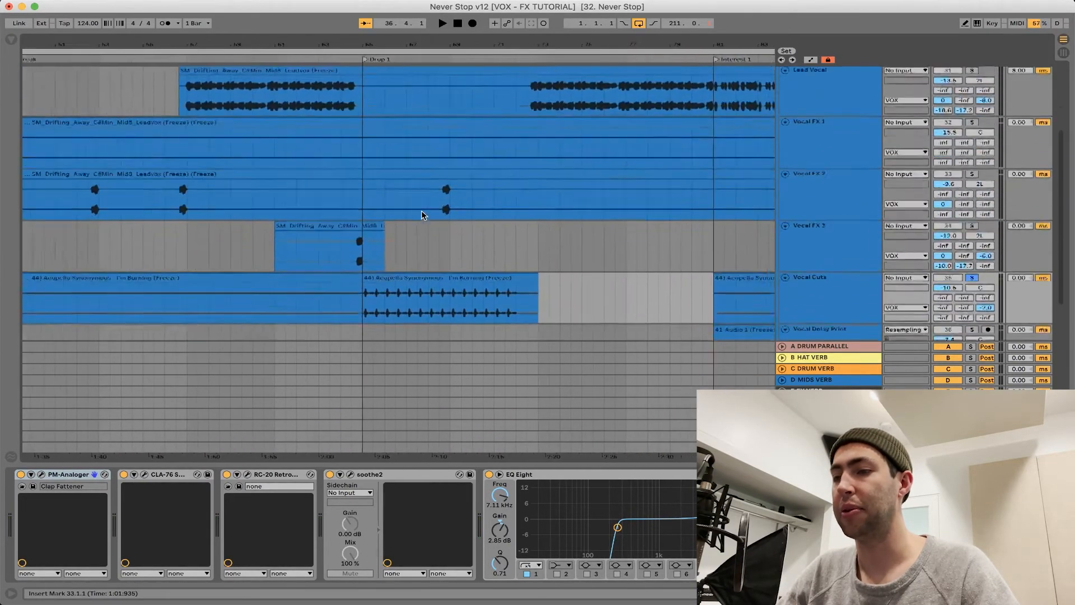
scroll(421, 210, "down", 9)
scroll(421, 215, "down", 2)
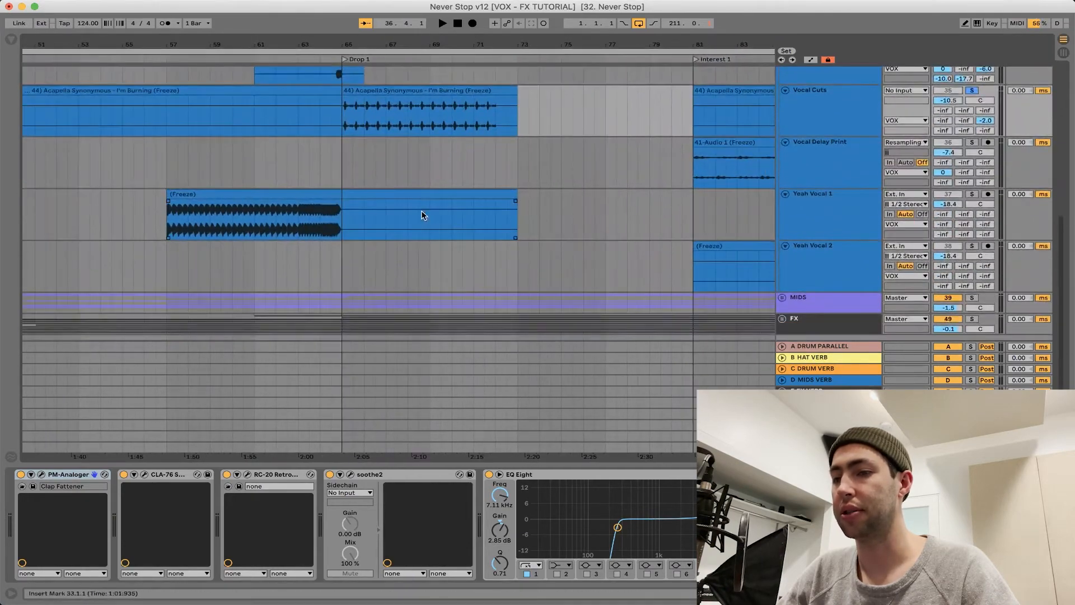
left_click(221, 199)
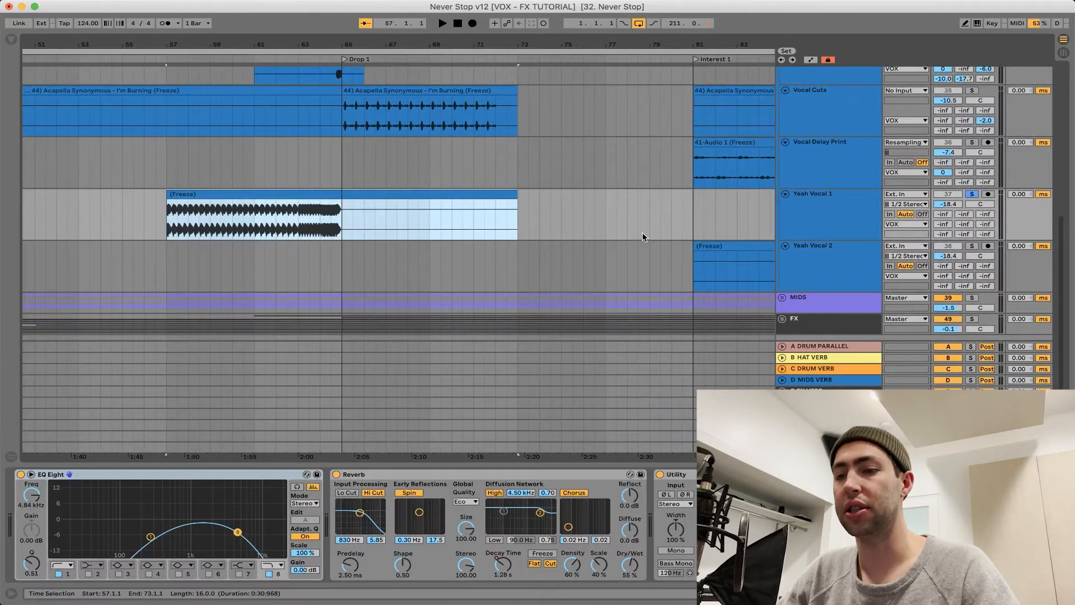
scroll(643, 233, "left", 10)
scroll(643, 233, "down", 1)
scroll(642, 233, "right", 6)
key("space")
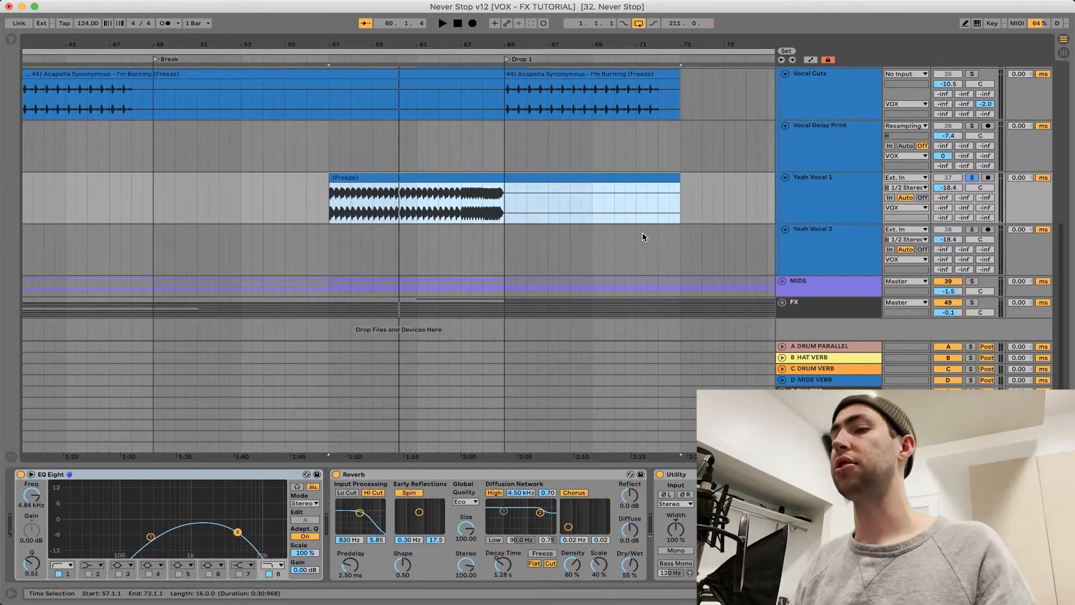
Step: Solo the Yeah Vocal 2 track and play its clip in Interest 1 from bar 89
scroll(643, 233, "right", 10)
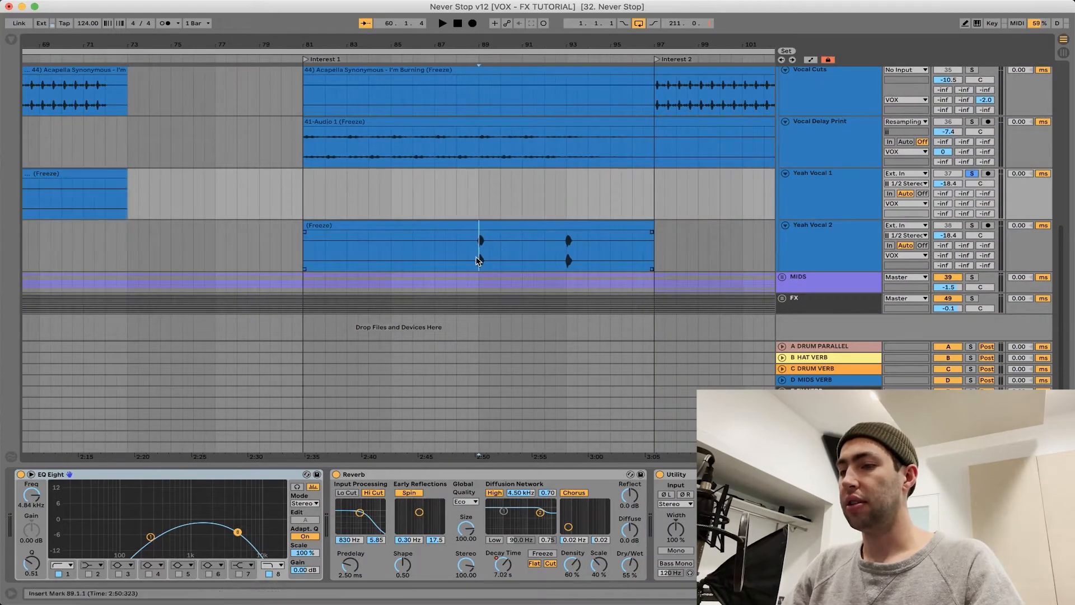
left_click(480, 244)
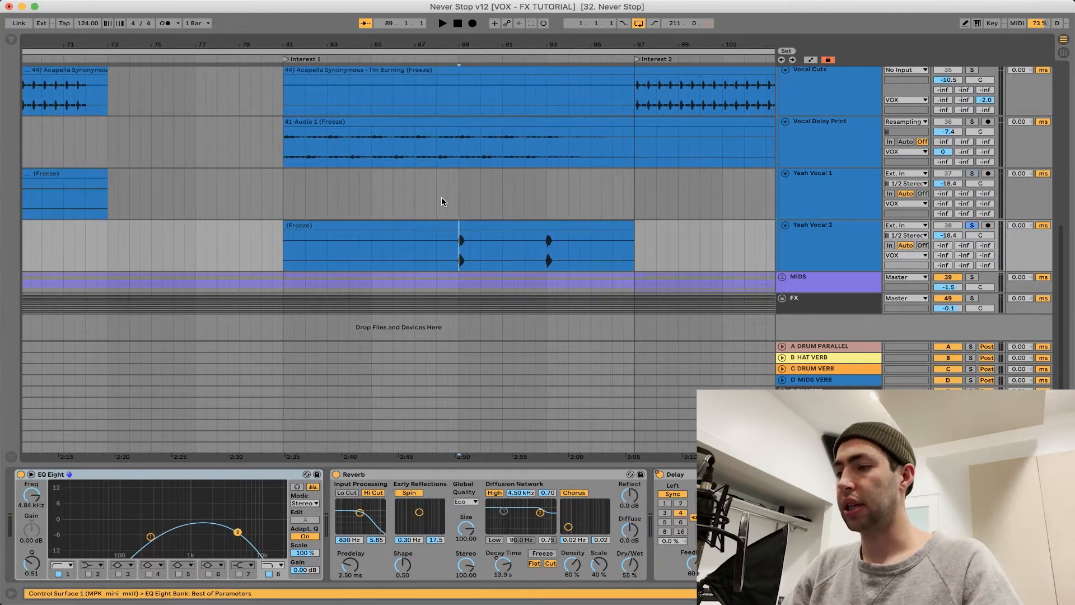
key("space")
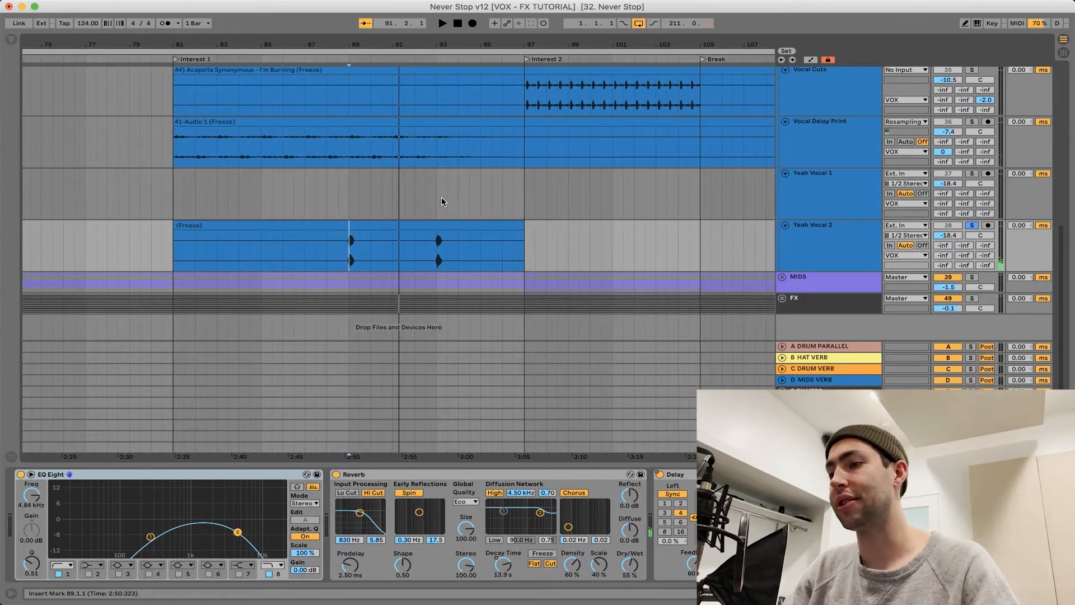
Step: Fold the Lead Vocal, Vocal FX 1, Vocal FX 2, Vocal FX 3, Vocal Cuts and Vocal Delay Print tracks
scroll(441, 197, "down", 5)
scroll(441, 197, "up", 4)
scroll(441, 198, "up", 5)
scroll(442, 198, "right", 4)
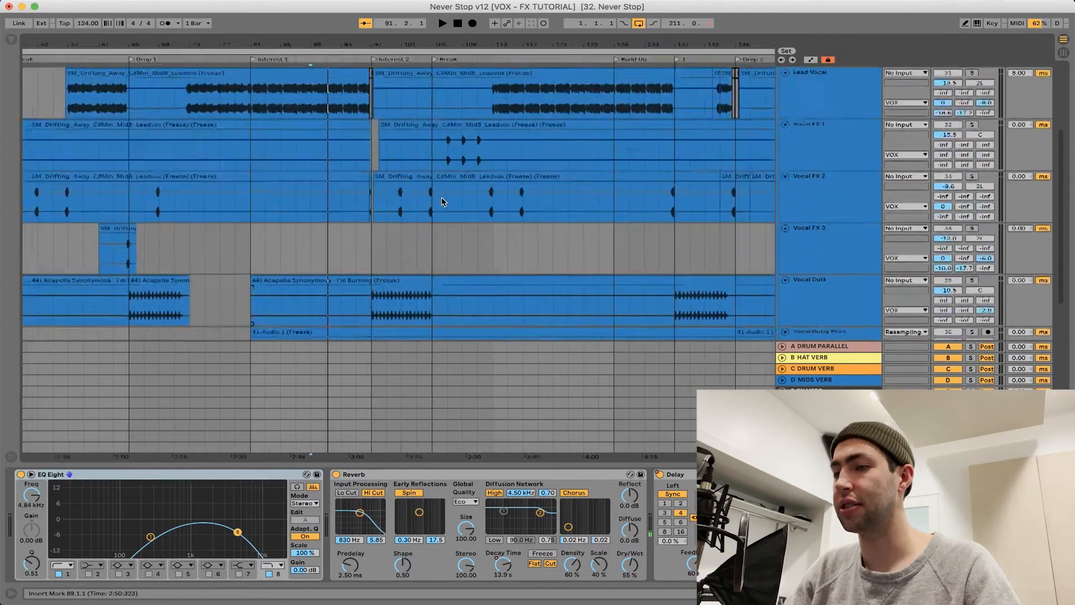
scroll(717, 201, "right", 8)
scroll(717, 201, "down", 3)
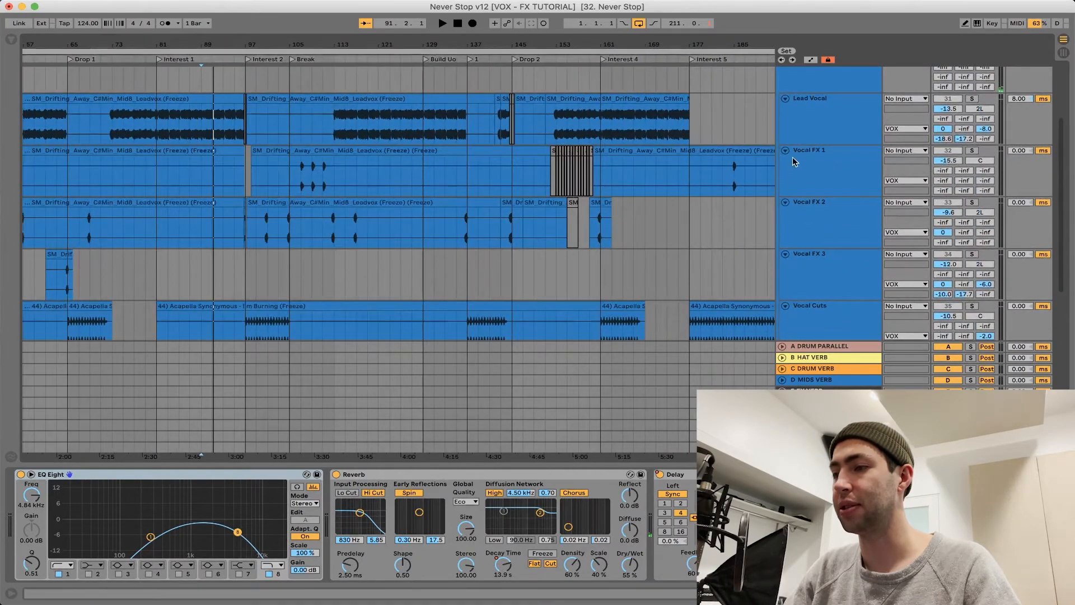
left_click(783, 100)
left_click(785, 109)
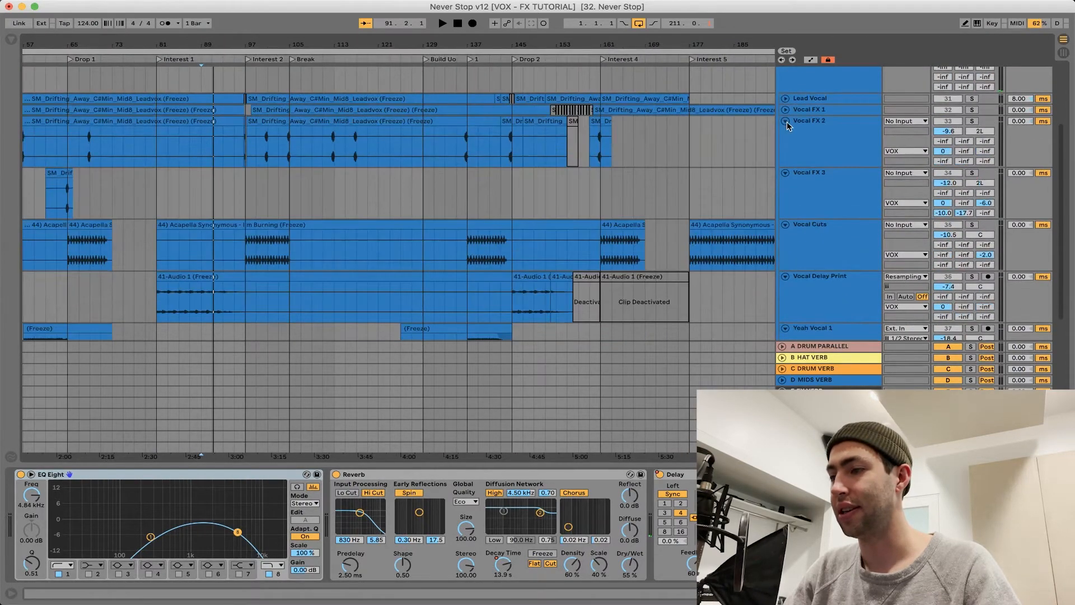
left_click(786, 121)
left_click(788, 134)
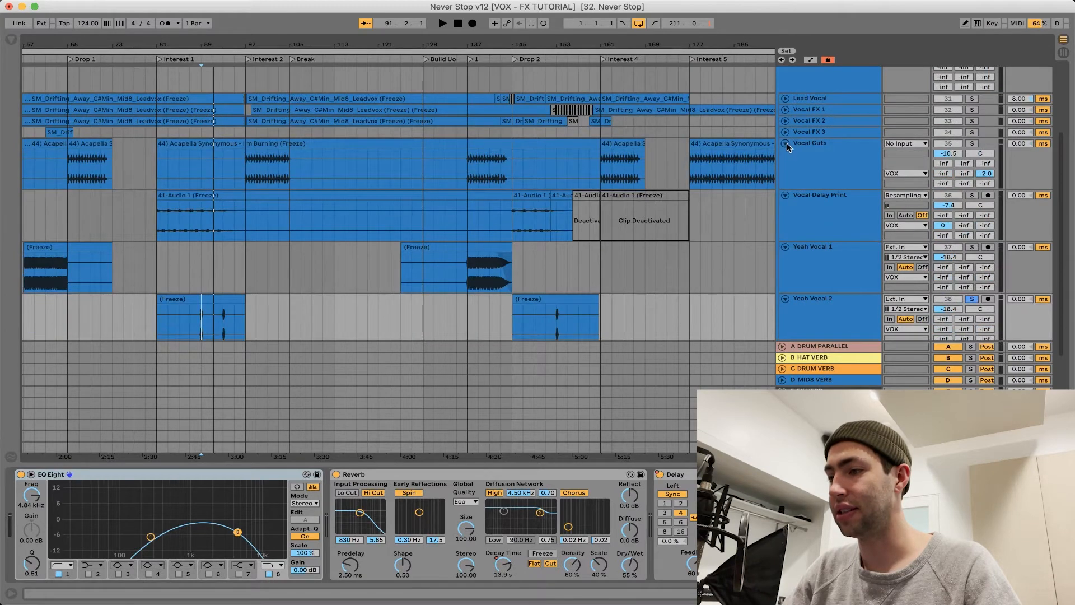
left_click(787, 143)
left_click(785, 155)
Step: Fold the Yeah Vocal 1 and Yeah Vocal 2 tracks, leaving Lead Vocal folded as well
left_click(812, 155)
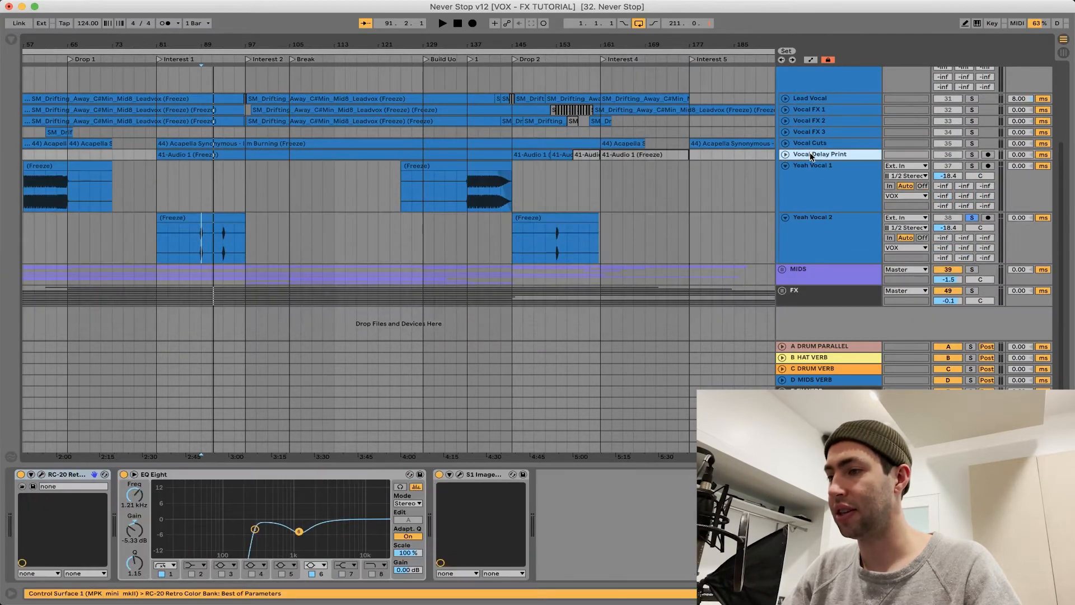
left_click(803, 111, "shift")
left_click(785, 99)
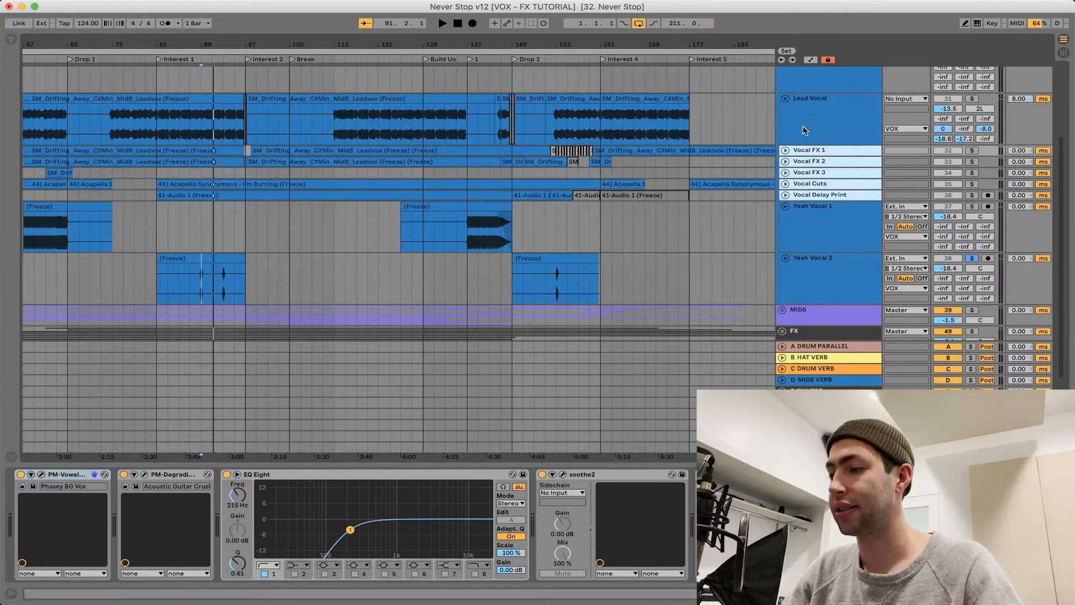
left_click(811, 236)
left_click(811, 272)
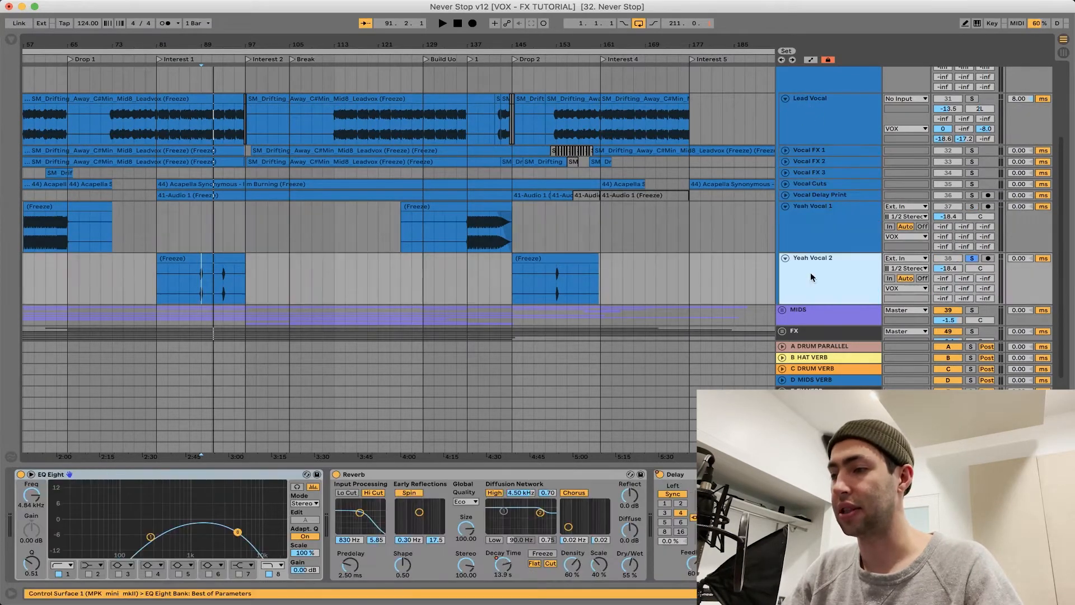
left_click(785, 206)
left_click(785, 217)
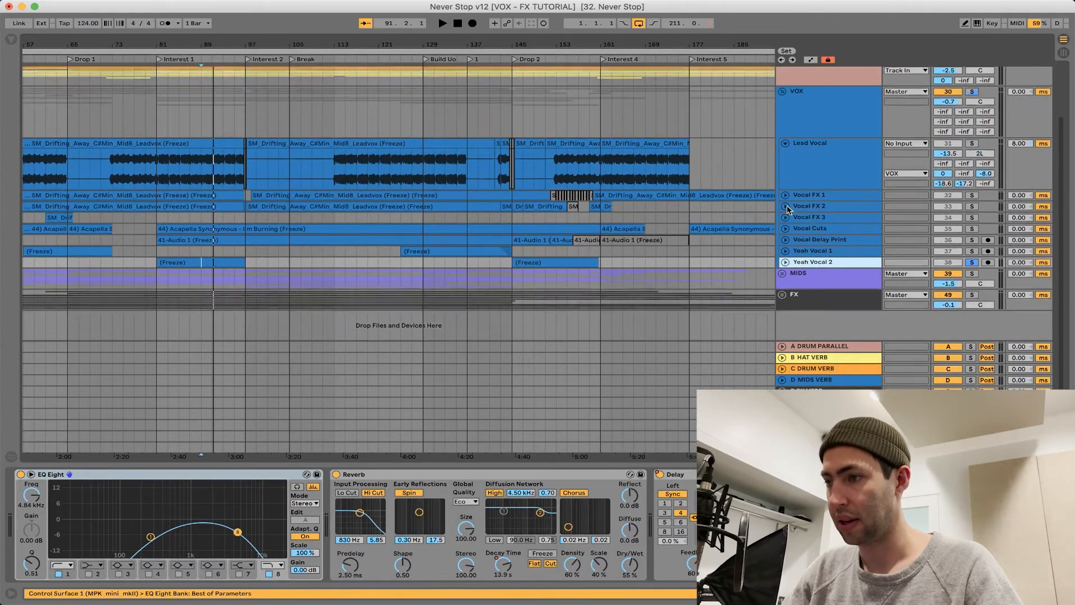
left_click(785, 143)
Step: Show the VOX group's effect chain and inspect its NLS Channel and bx_opto plug-ins one after the other
left_click(812, 107)
left_click(41, 474)
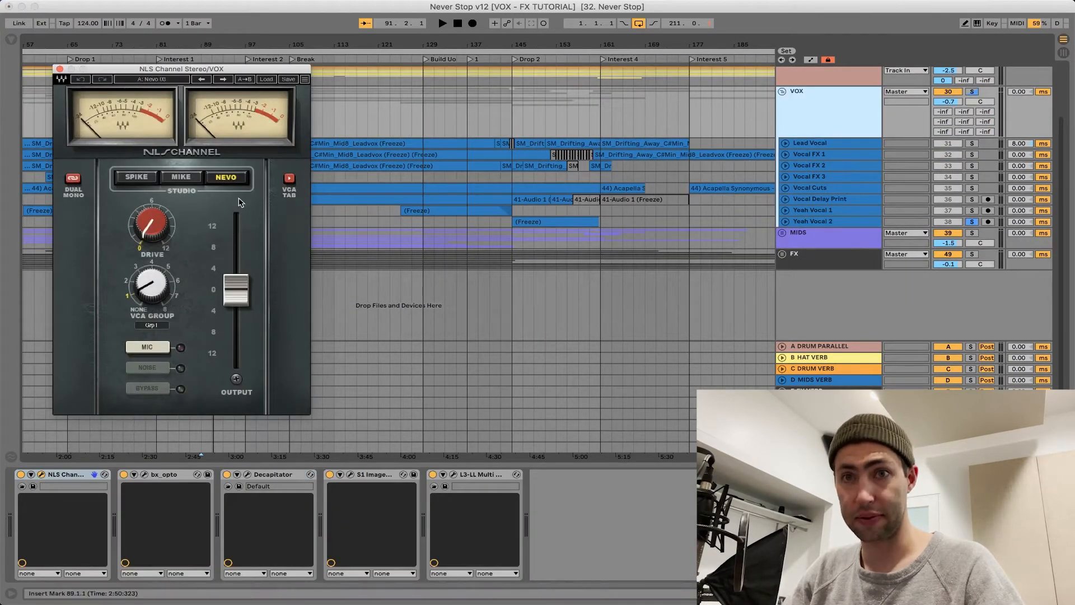
left_click(59, 69)
left_click(144, 475)
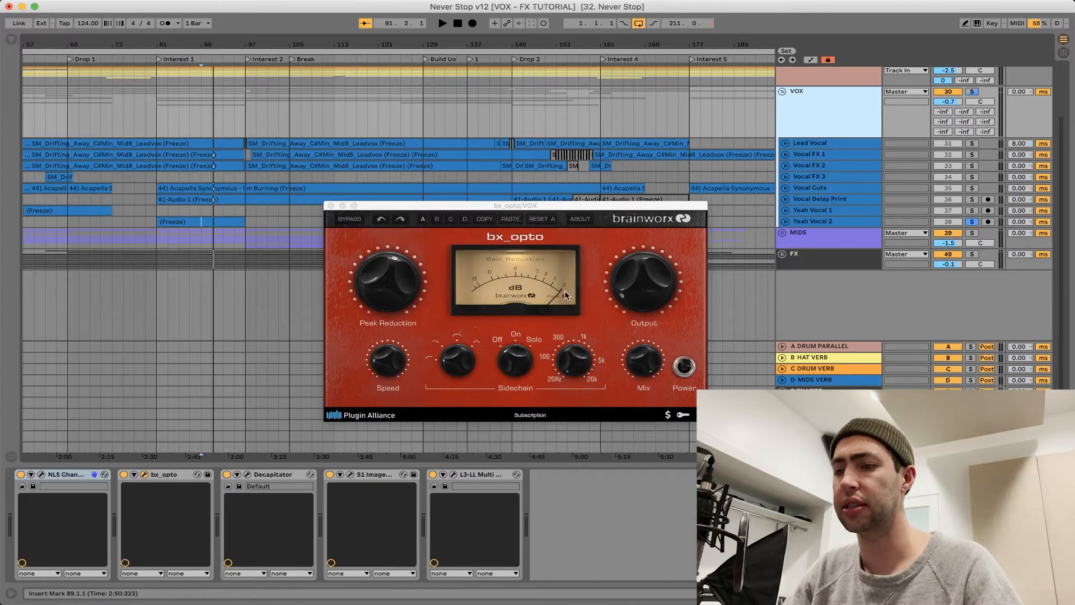
left_click(331, 206)
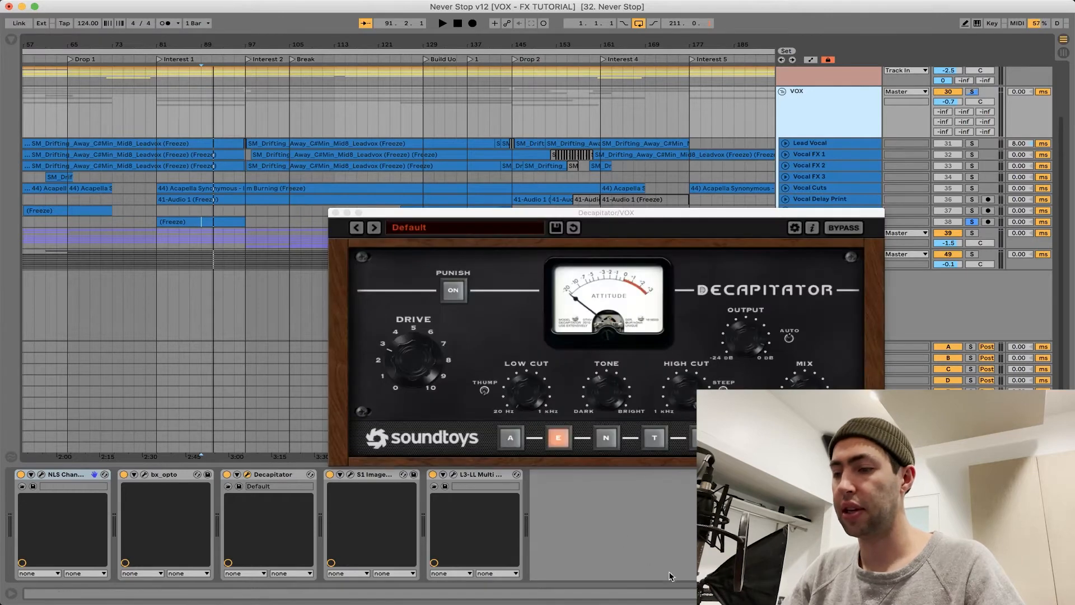
Step: Inspect Decapitator on the VOX group and play the vocals from bar 73, comparing the sound with it bypassed and active
left_click(607, 387)
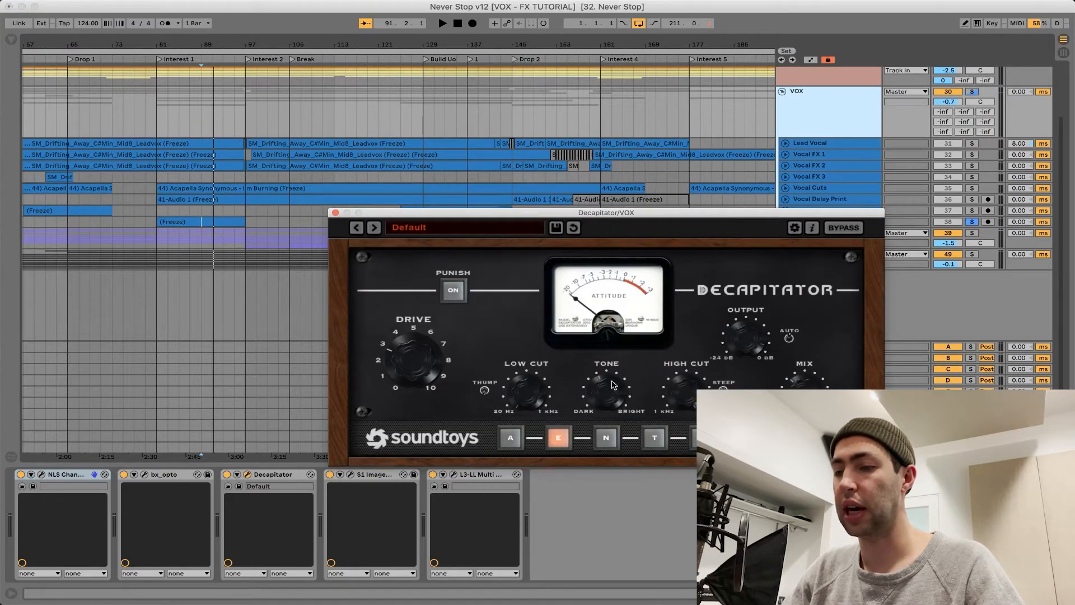
left_click(159, 130)
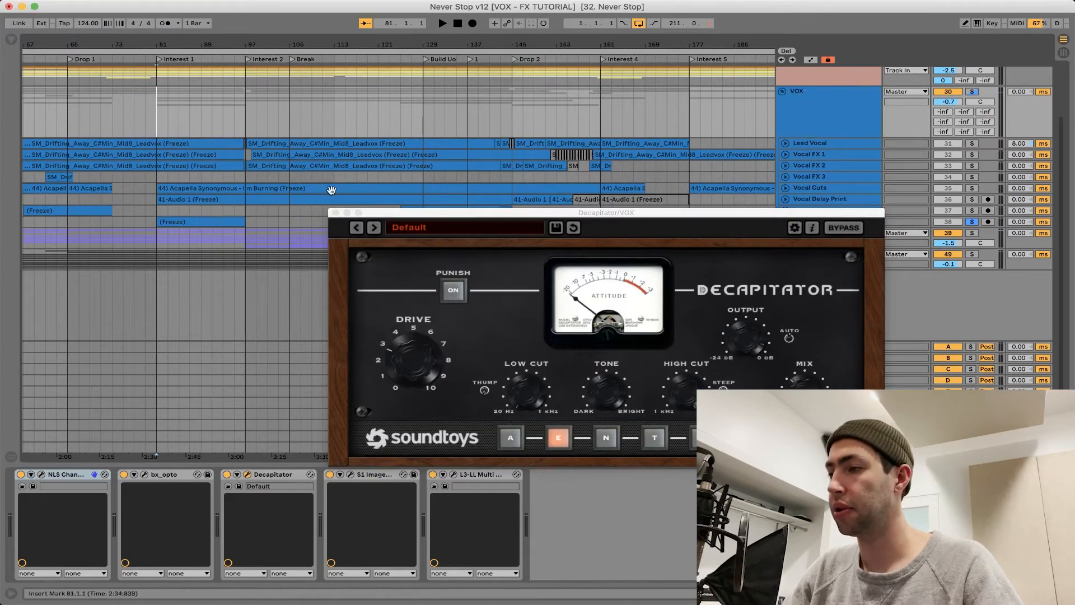
key("space")
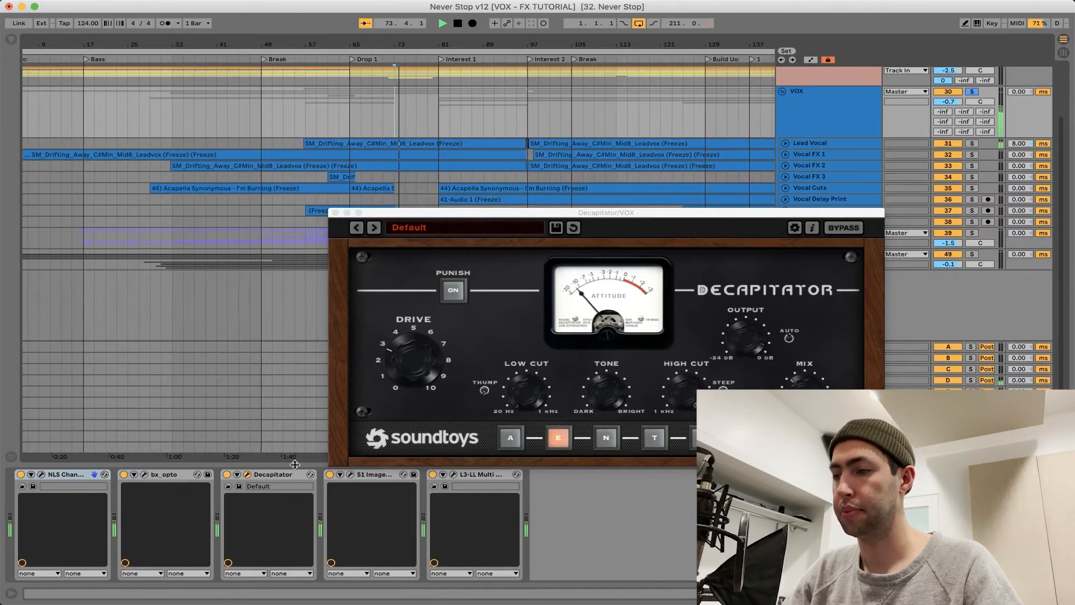
left_click(845, 229)
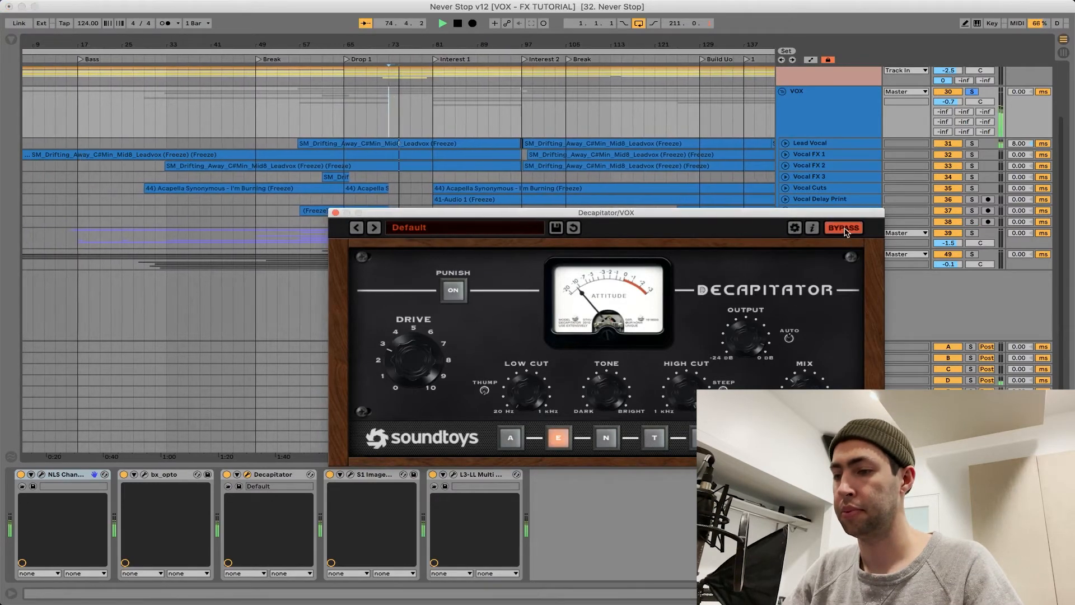
left_click(844, 229)
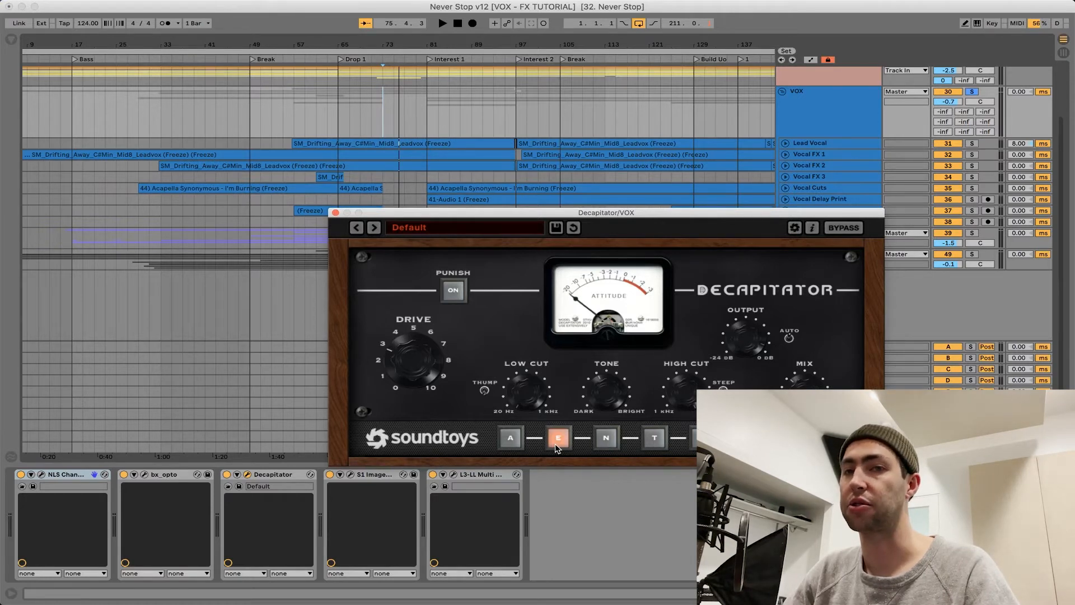
left_click(336, 214)
Step: Open the VOX group's S1 Imager and play from bar 73, switching the device off and back on to compare
left_click(350, 475)
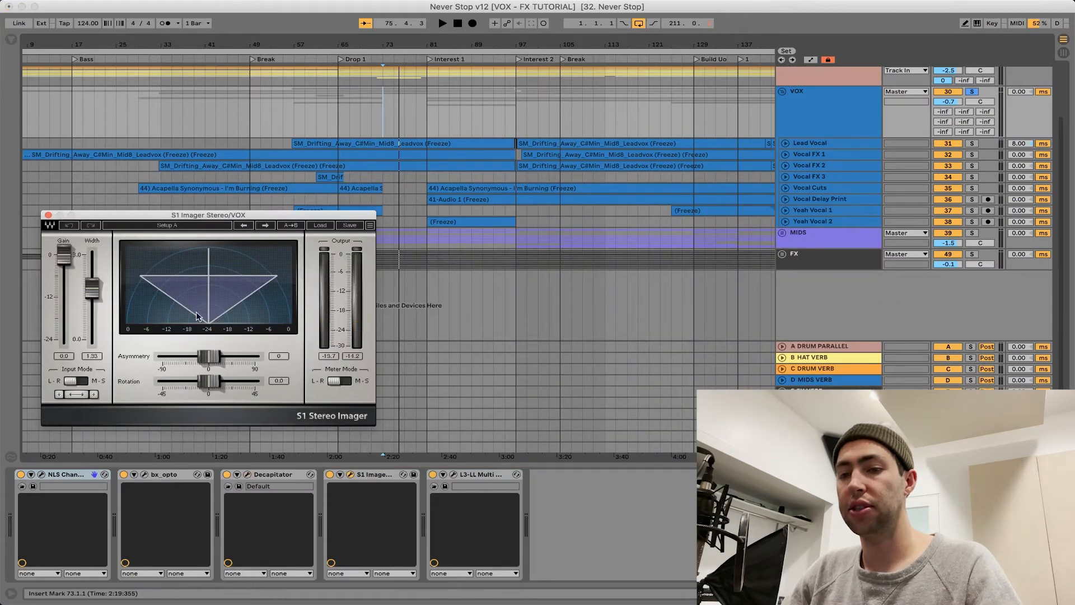
key("space")
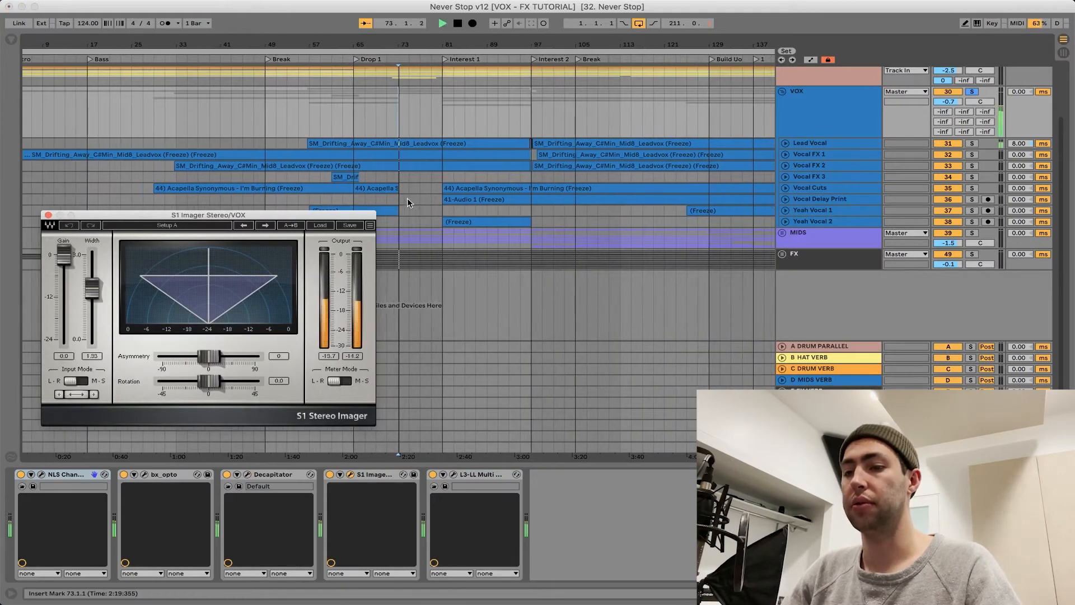
left_click(330, 475)
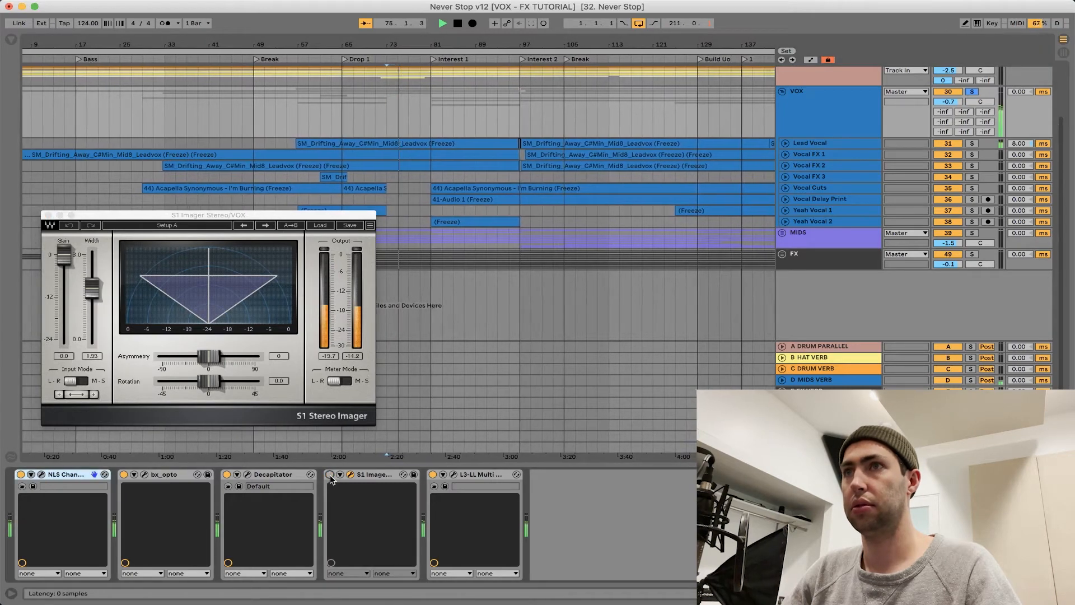
left_click(330, 474)
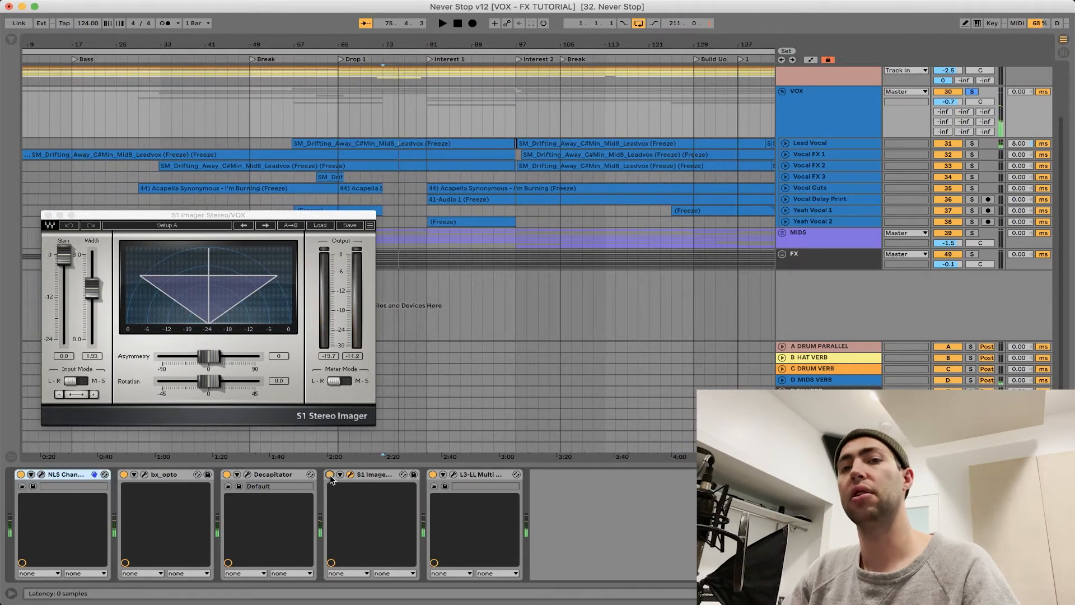
Step: Open the VOX group's L3-LL Multimaximizer and watch its limiting while playing the vocals from bar 73
left_click(454, 474)
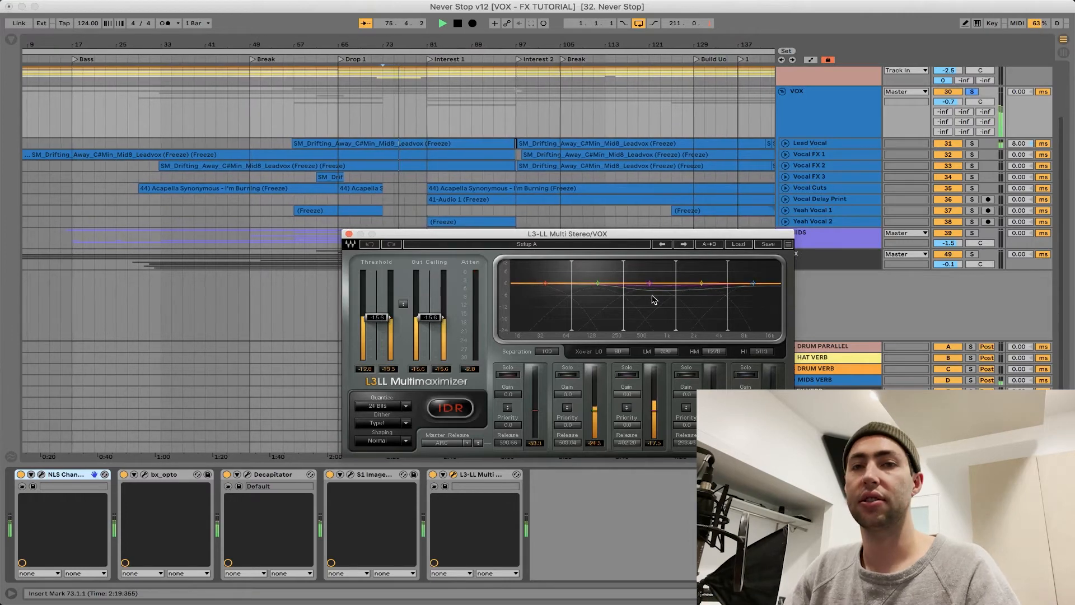
left_click(376, 116)
key("space")
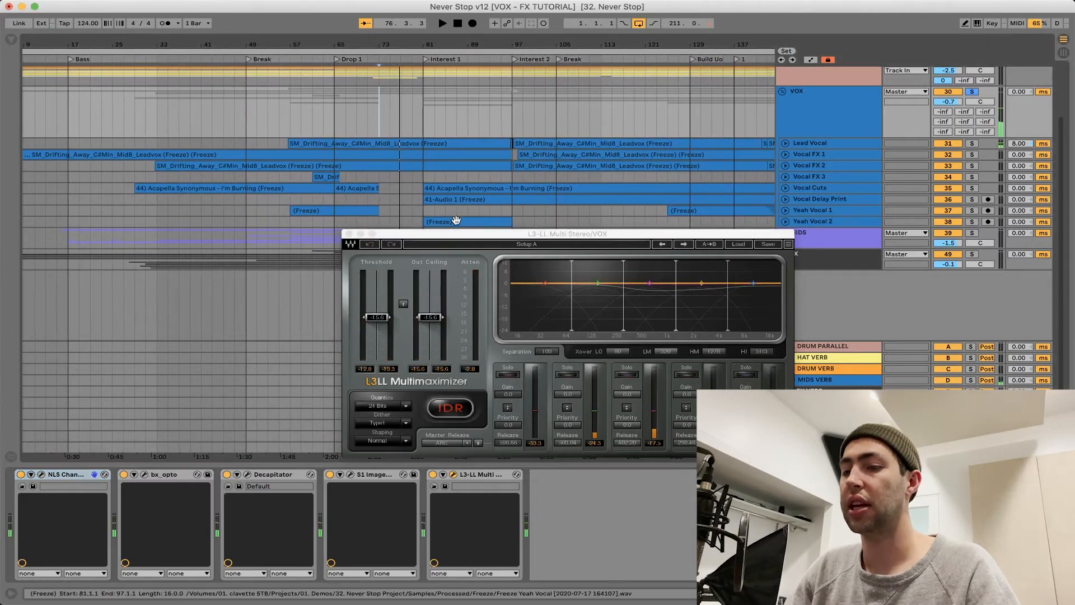
left_click(349, 233)
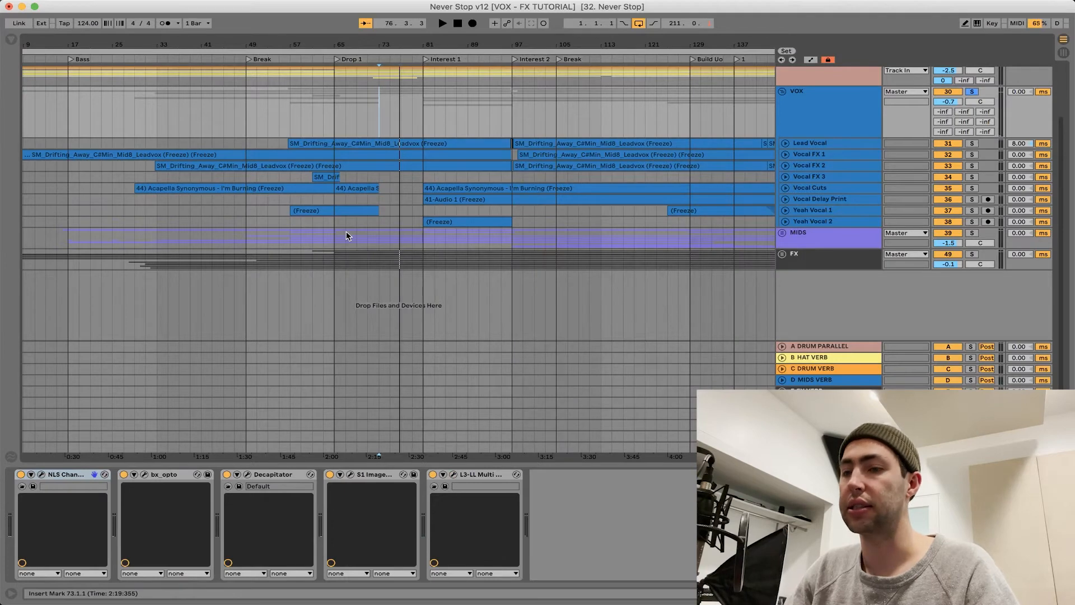
Step: Fold the VOX group, expand the FX group and unfold all of its tracks to show their waveforms
scroll(424, 236, "right", 5)
left_click(783, 201)
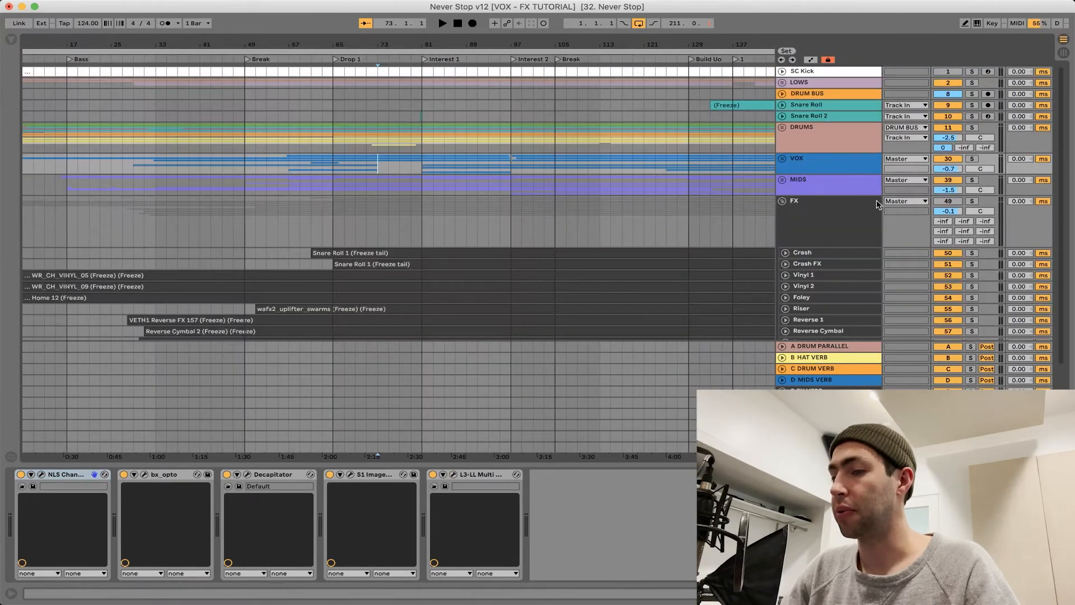
scroll(571, 272, "down", 3)
scroll(571, 273, "right", 1)
left_click(786, 208, "alt")
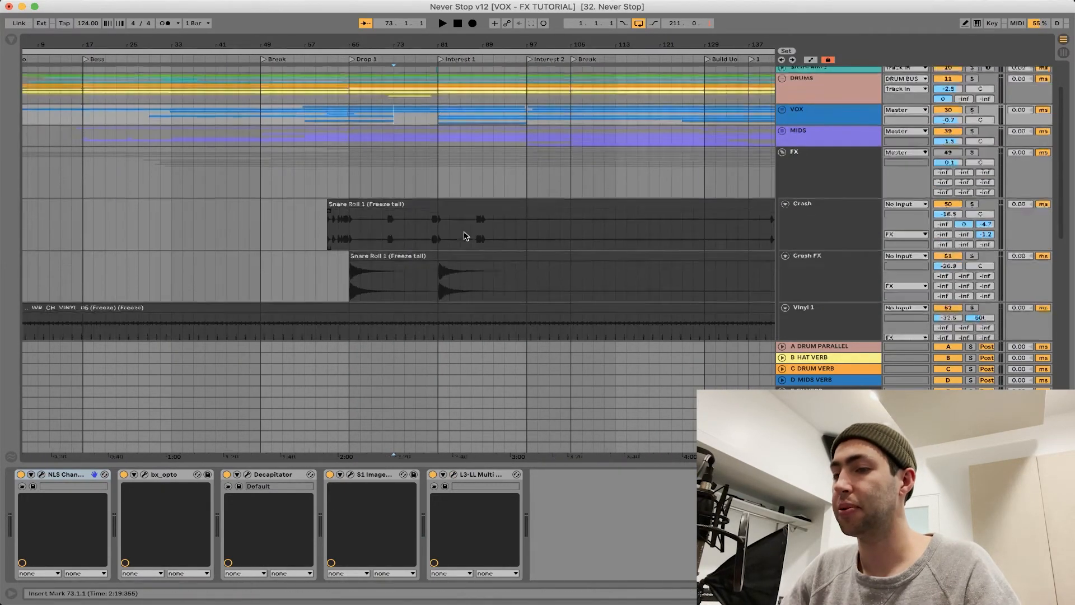
scroll(464, 236, "down", 4)
scroll(464, 236, "down", 5)
scroll(464, 235, "up", 4)
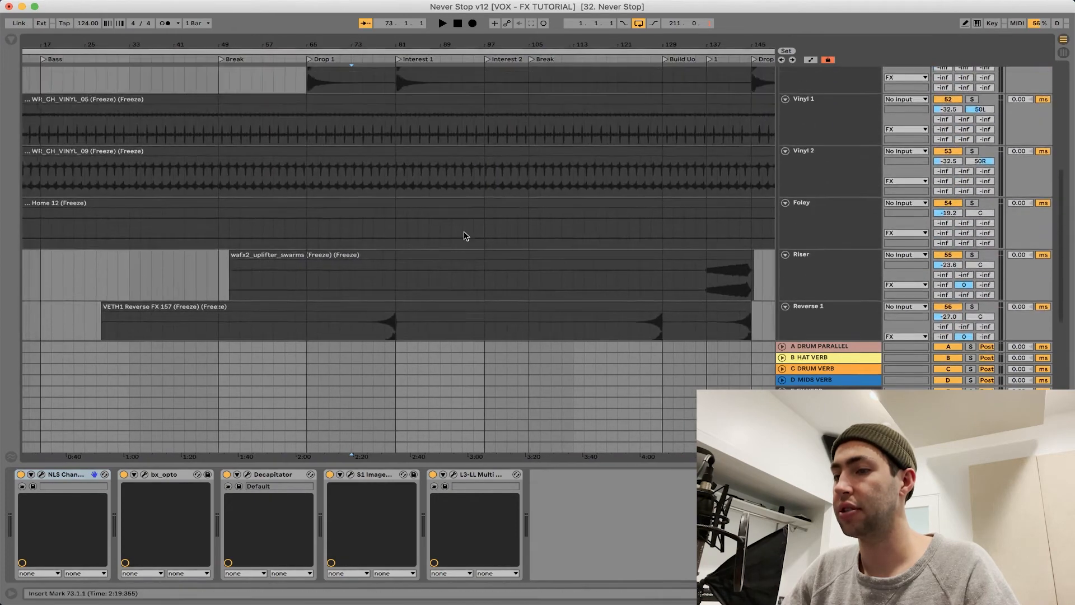
Step: Solo the Vinyl 1 and Vinyl 2 tracks together and play them from the Break at bar 49
scroll(463, 236, "down", 3)
left_click(838, 180)
left_click(840, 136, "shift")
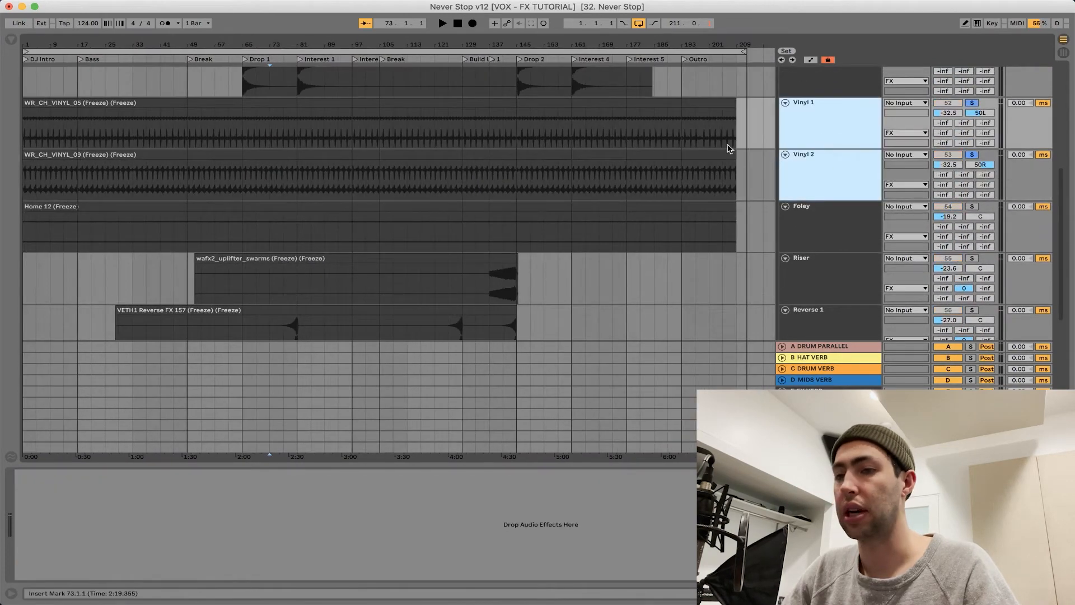
left_click(181, 120)
key("space")
scroll(318, 68, "up", 5)
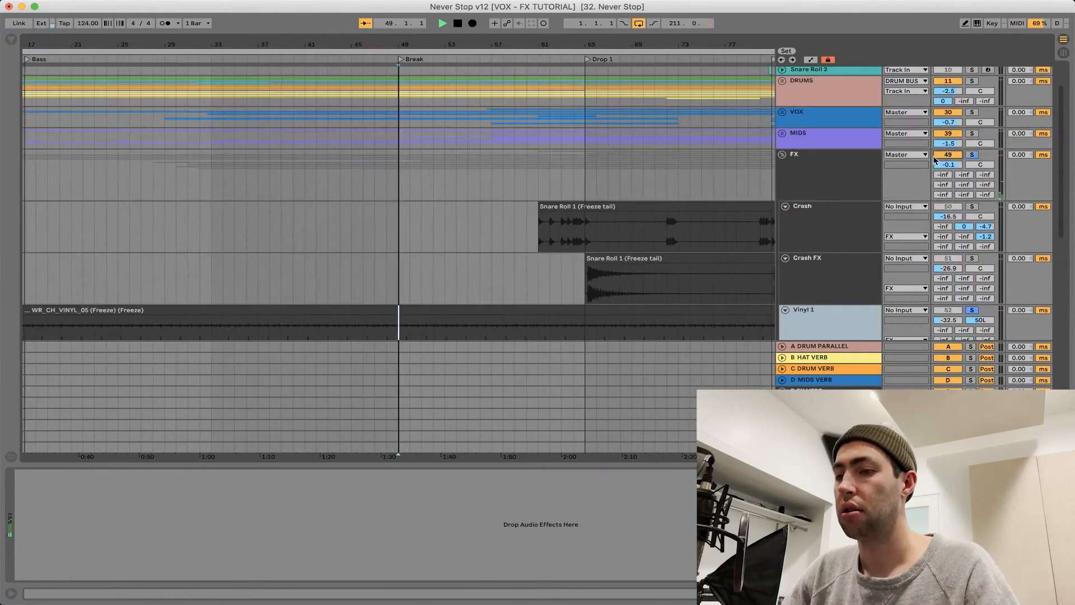
scroll(622, 238, "down", 3)
scroll(622, 239, "down", 1)
scroll(622, 239, "right", 1)
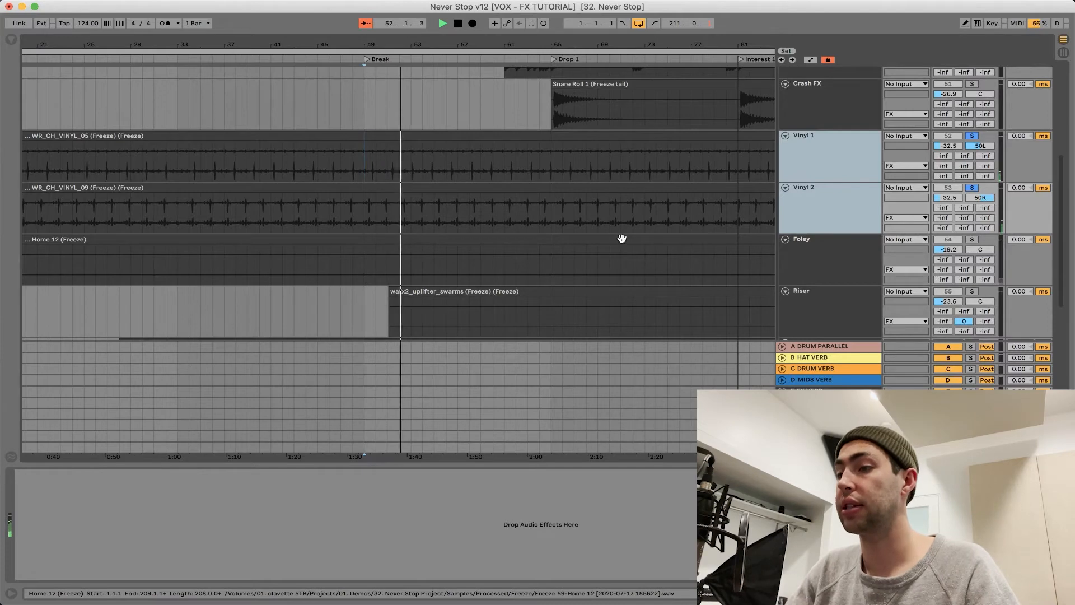
Step: Solo the Crash track and play its hits from bar 61, just before Drop 1
scroll(482, 219, "down", 5)
scroll(482, 218, "right", 4)
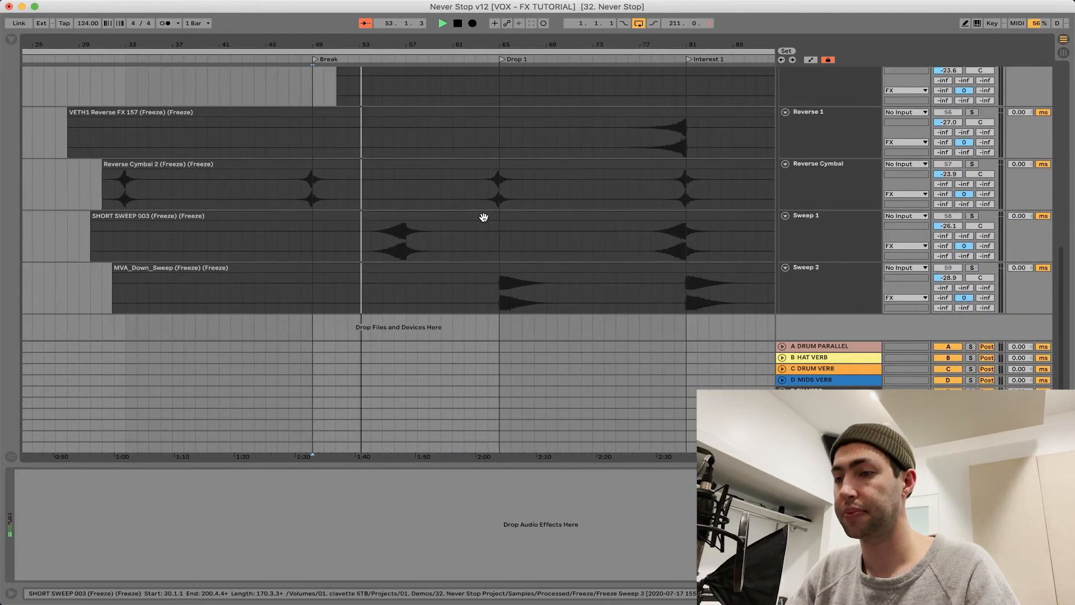
scroll(483, 218, "up", 4)
scroll(484, 221, "up", 3)
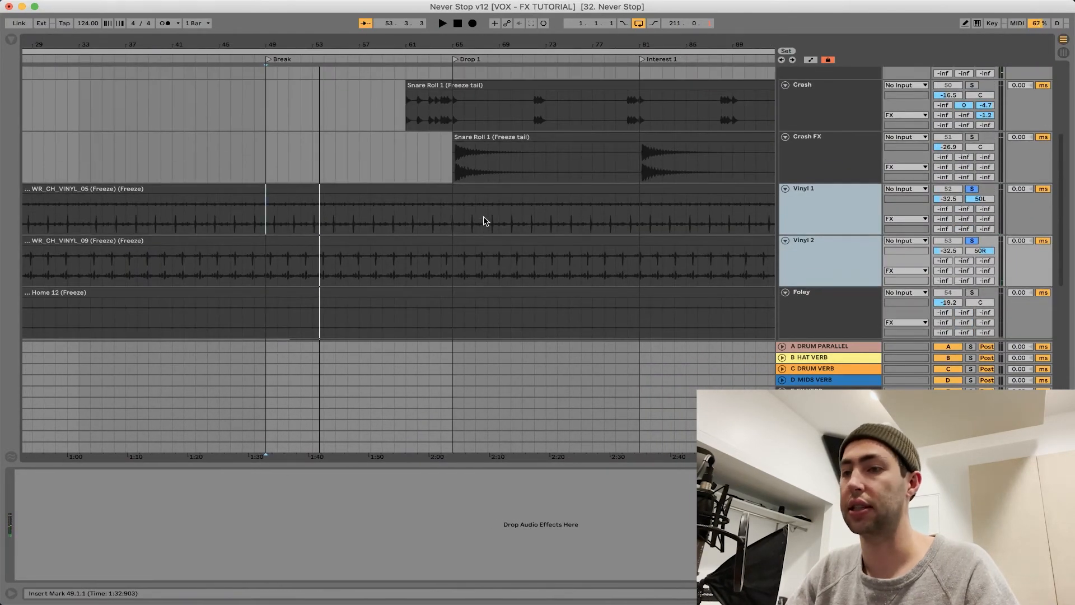
left_click(400, 109)
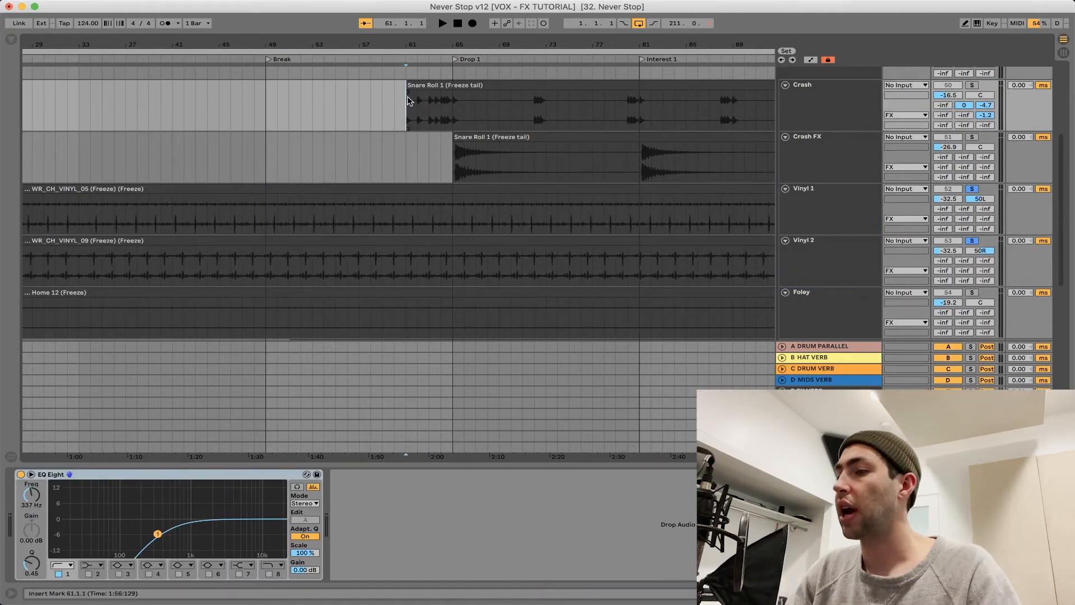
scroll(472, 112, "right", 3)
key("space")
scroll(437, 168, "up", 3)
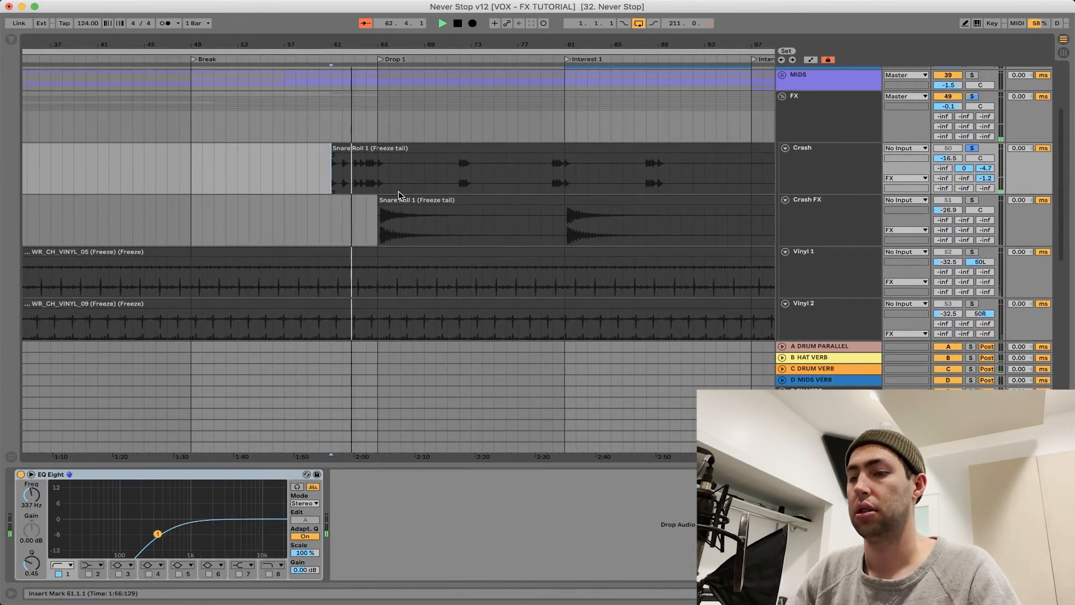
Step: Solo the Crash FX track and play it from the start of Drop 1 at bar 65
scroll(522, 223, "right", 3)
scroll(523, 223, "down", 2)
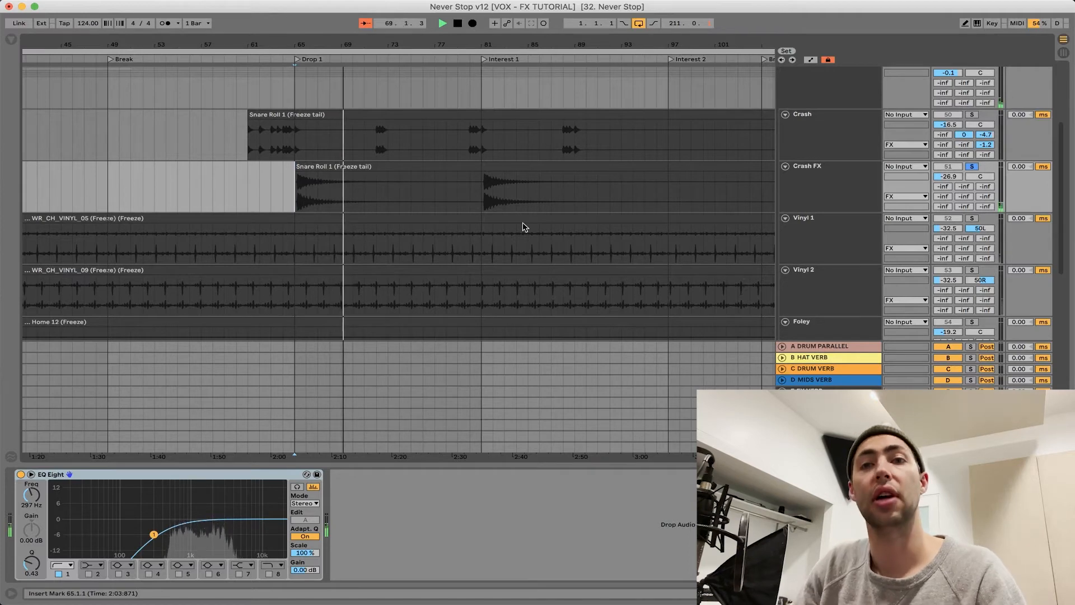
key("space")
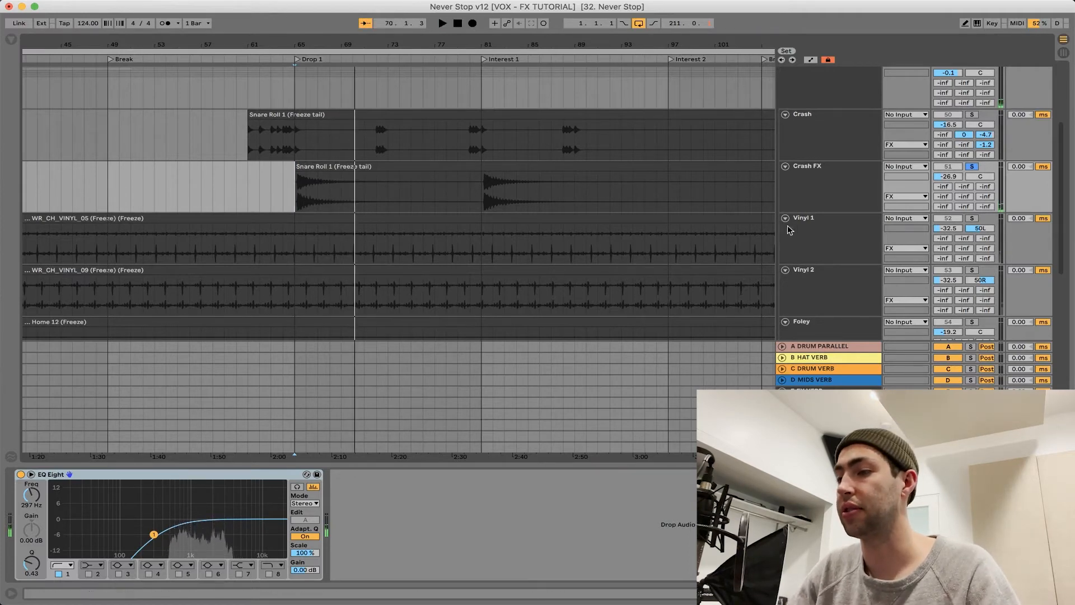
Step: Solo the Foley track and play it from the start of the Bass section at bar 17
scroll(144, 217, "down", 6)
scroll(269, 191, "left", 5)
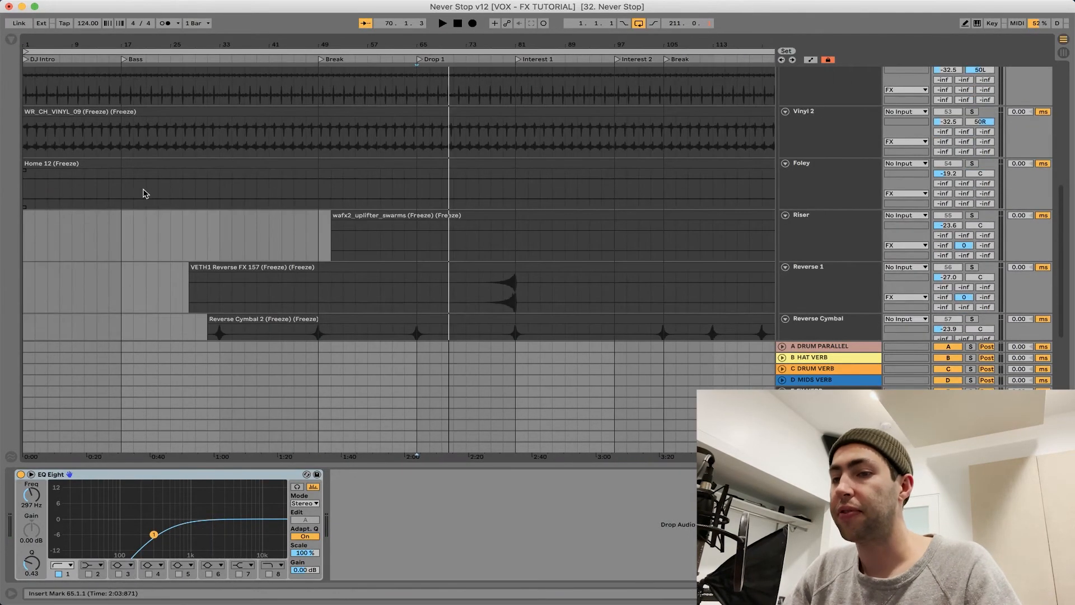
left_click(111, 190)
left_click(119, 190)
key("s")
key("space")
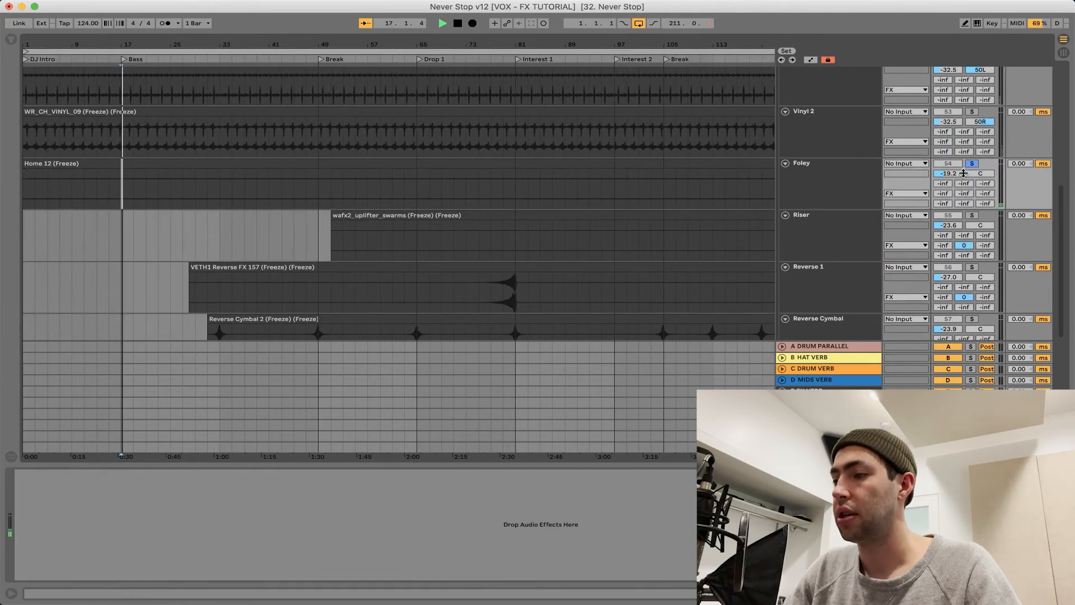
Step: Raise the Foley track's volume to 1.3 dB during playback, stop, and undo the volume change
left_click_drag(948, 173, 948, 140)
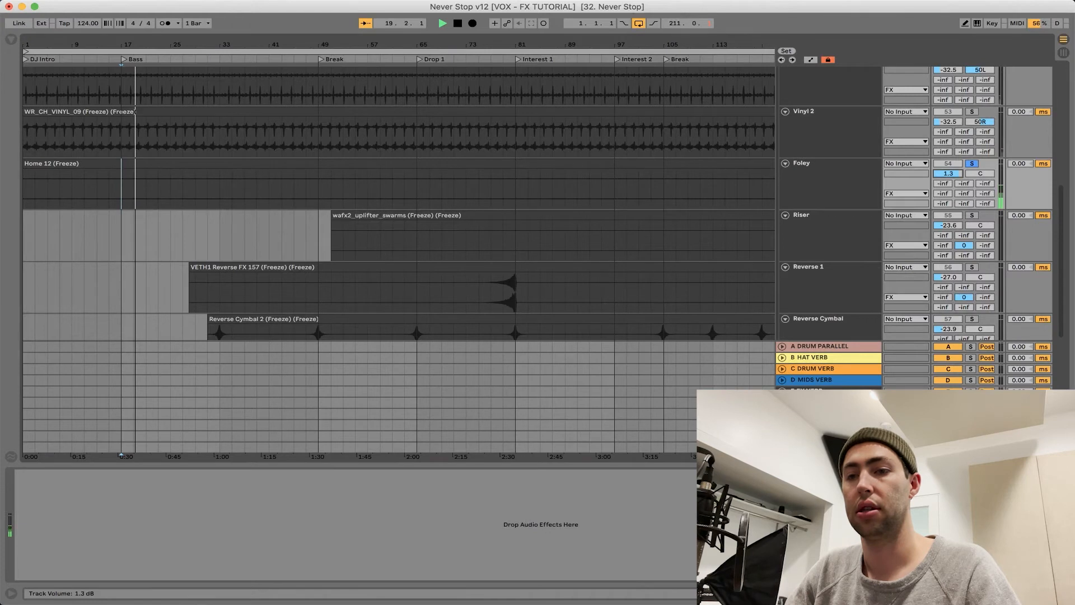
key("space")
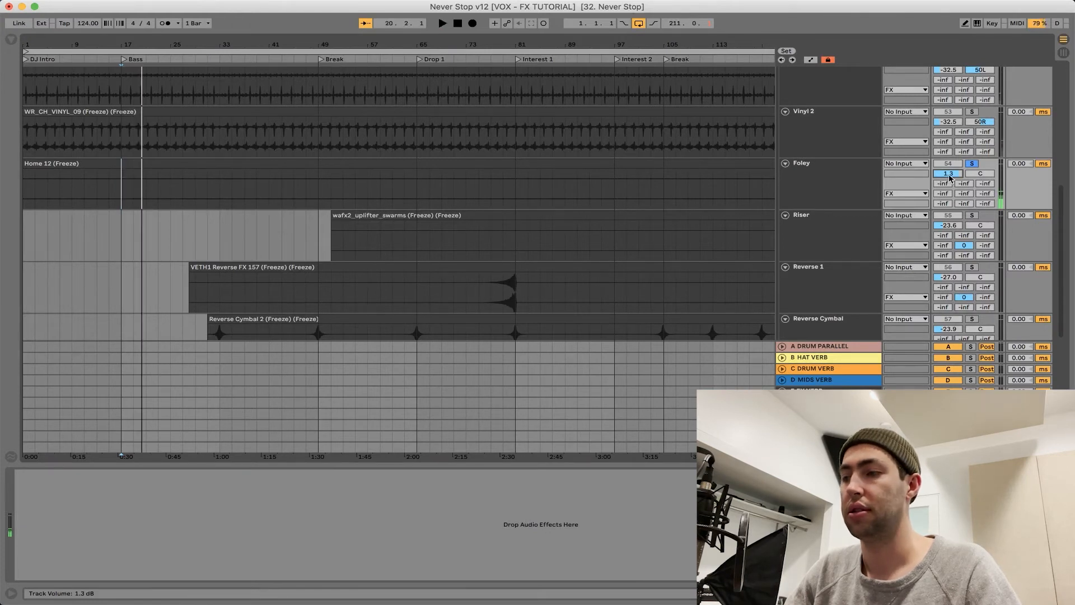
key("super+z")
Step: Solo and play the Riser track from bar 141, followed by the Reverse 1 track from bar 143
left_click(839, 190)
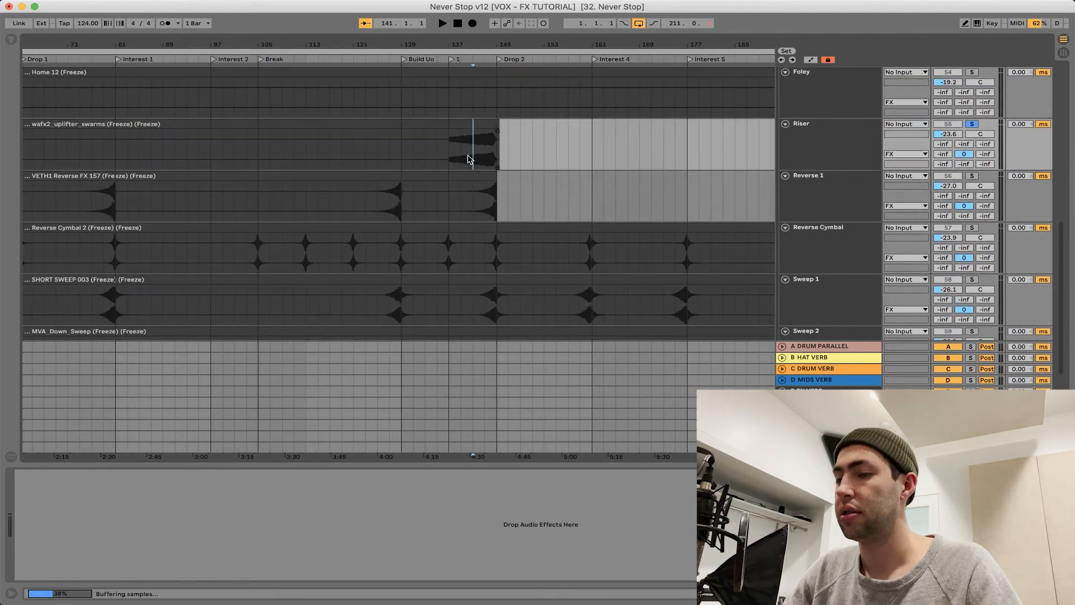
scroll(506, 159, "left", 3)
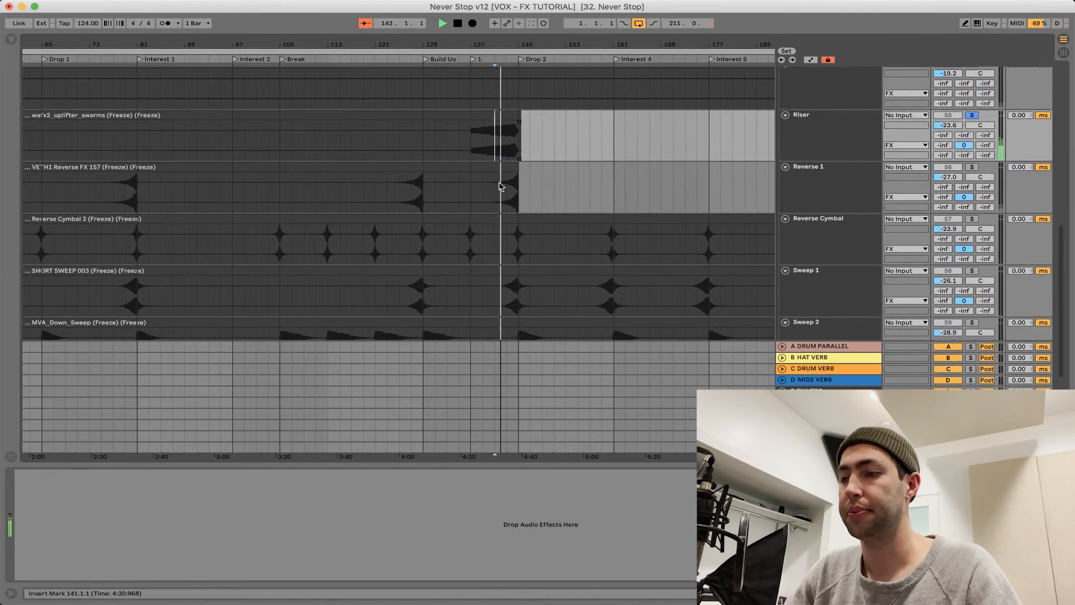
left_click(505, 199)
key("s")
scroll(501, 205, "down", 2)
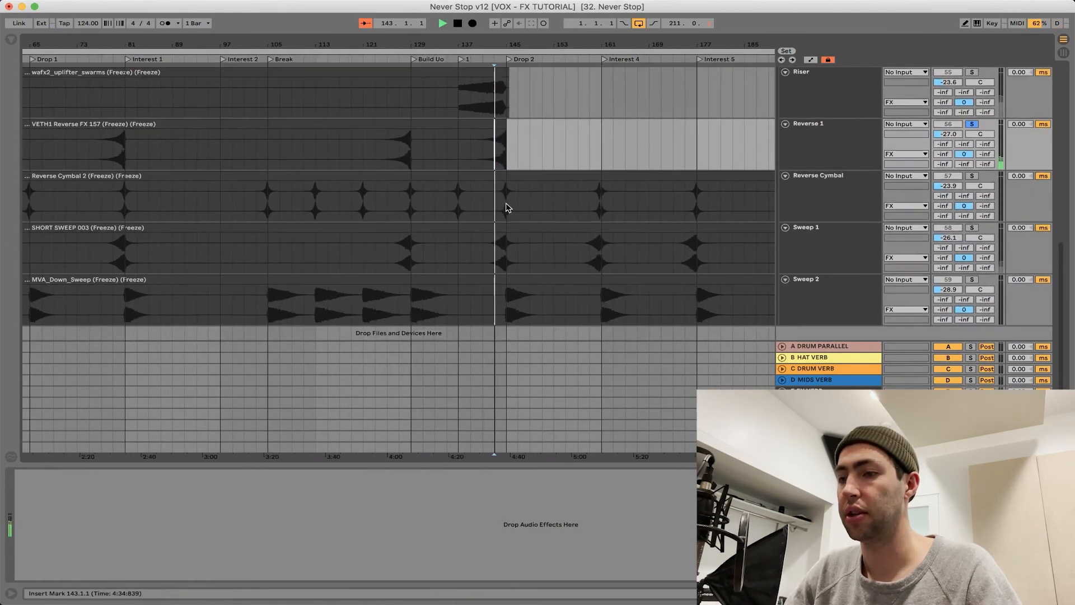
Step: Solo the Reverse Cymbal track and the Sweep 1 track in turn, playing each from bar 143 into Drop 2
left_click(499, 205)
key("s")
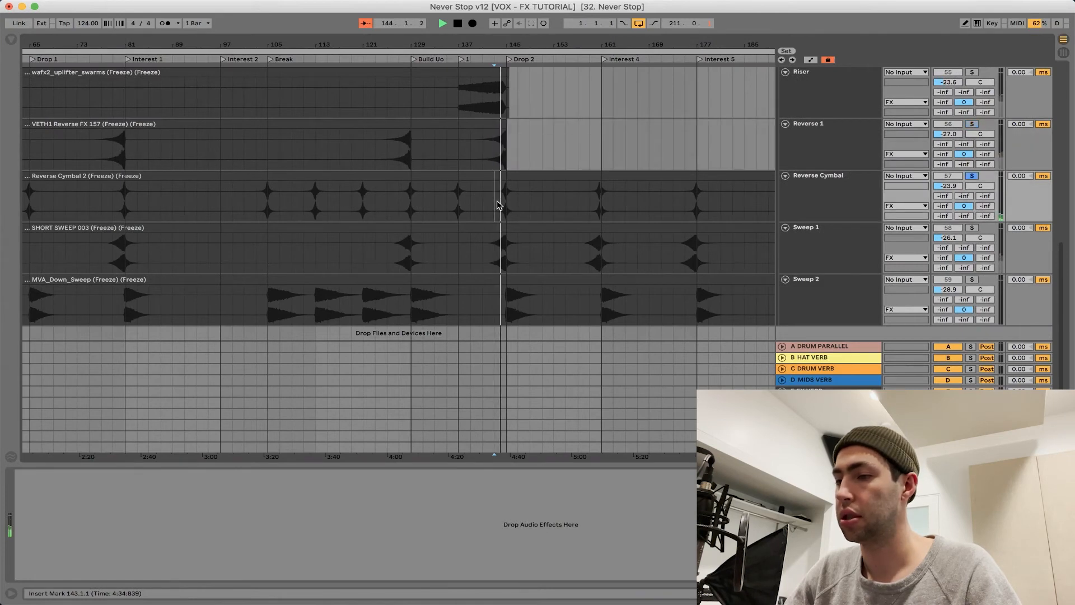
left_click(502, 258)
key("s")
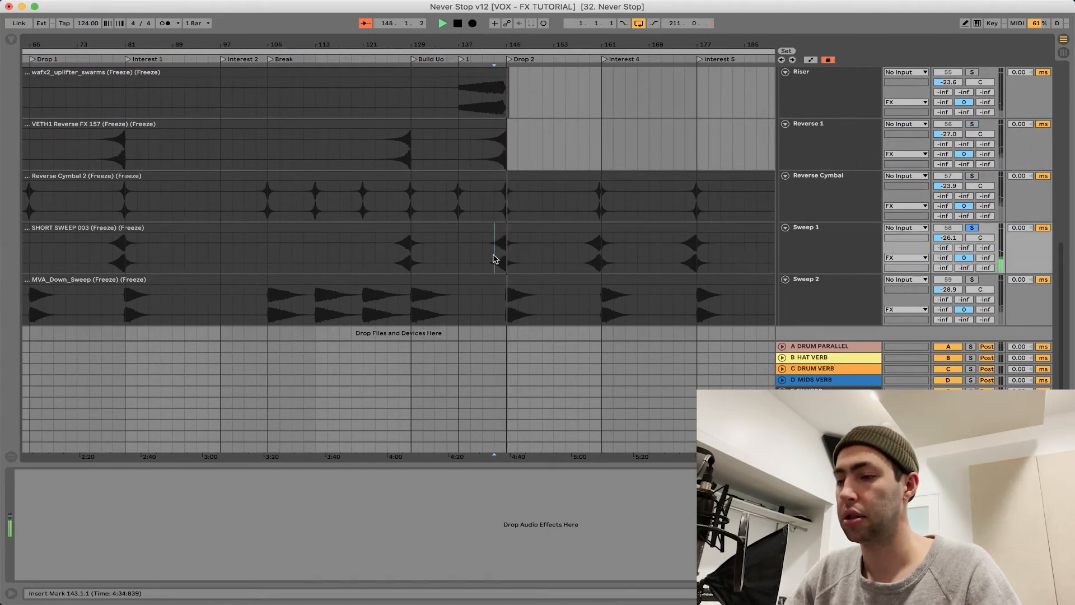
key("space")
key("space")
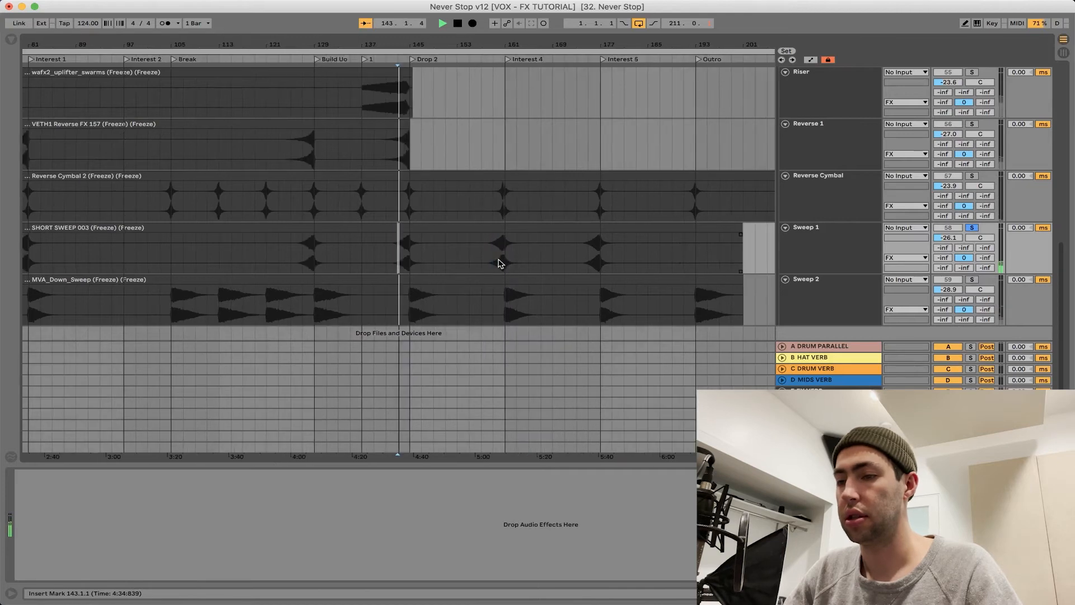
Step: Solo the Sweep 2 track, play its down sweep at the start of Drop 2 and stop playback
left_click(401, 315)
key("s")
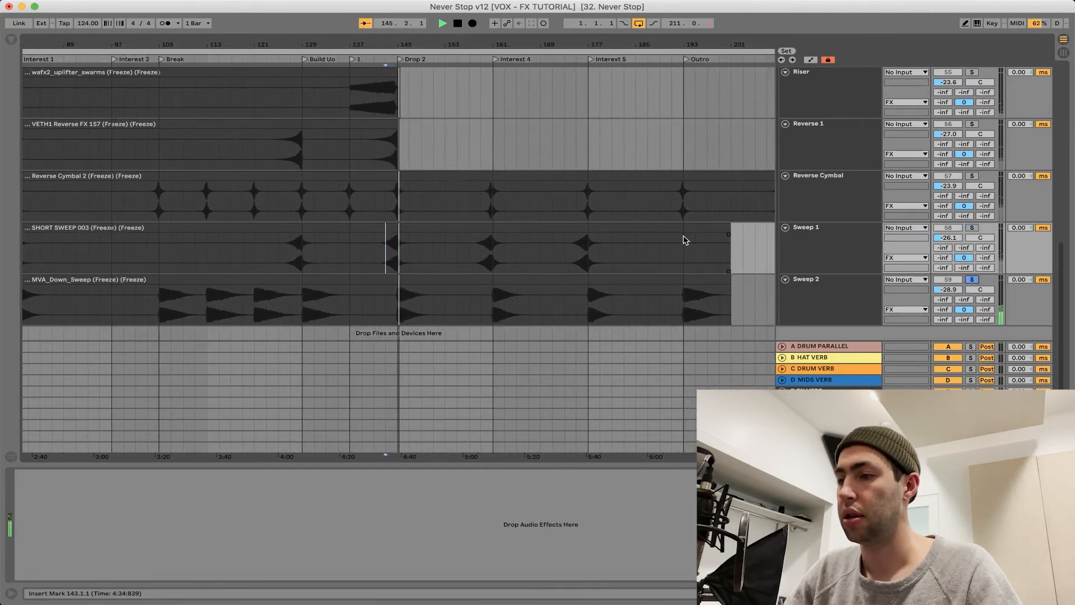
scroll(684, 238, "up", 10)
scroll(631, 269, "down", 10)
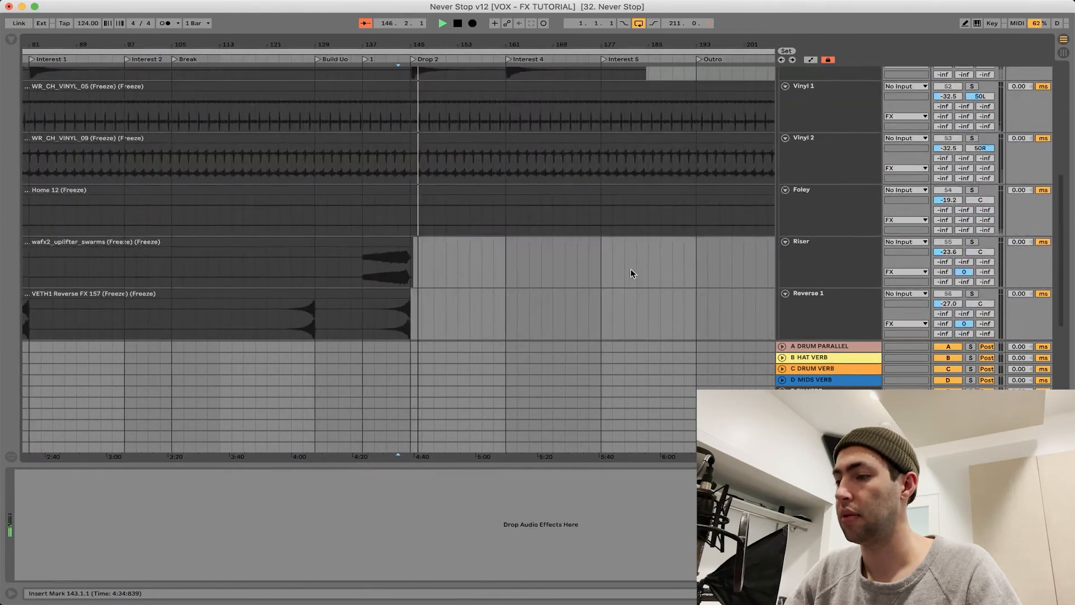
key("space")
Step: Check the individual FX tracks for effect devices, going from Sweep 2 up to Vinyl 1
left_click(816, 283)
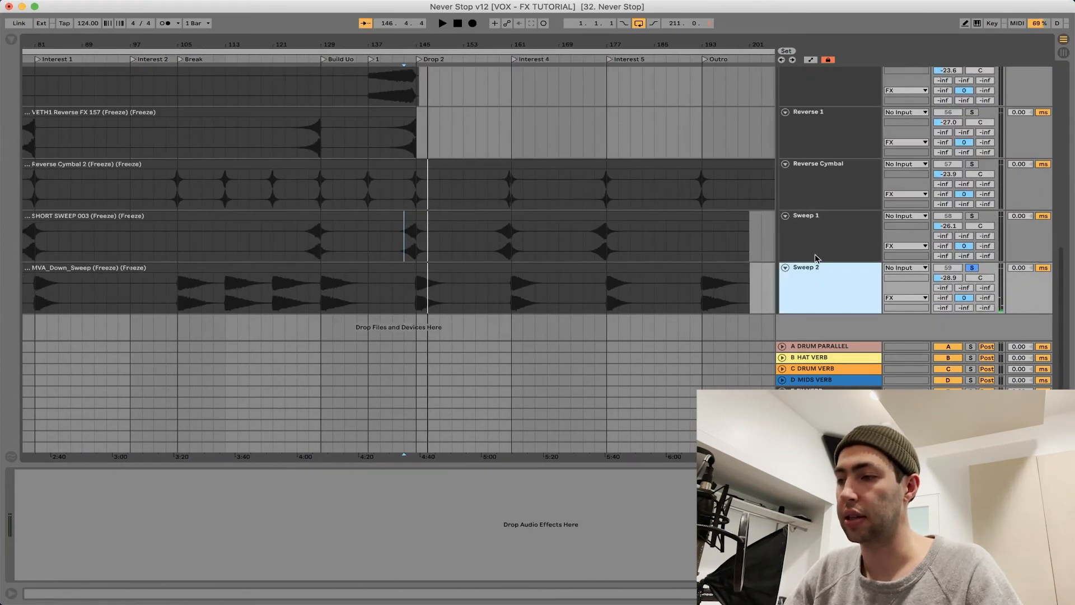
left_click(815, 252)
left_click(819, 190)
scroll(822, 182, "up", 3)
scroll(820, 167, "up", 5)
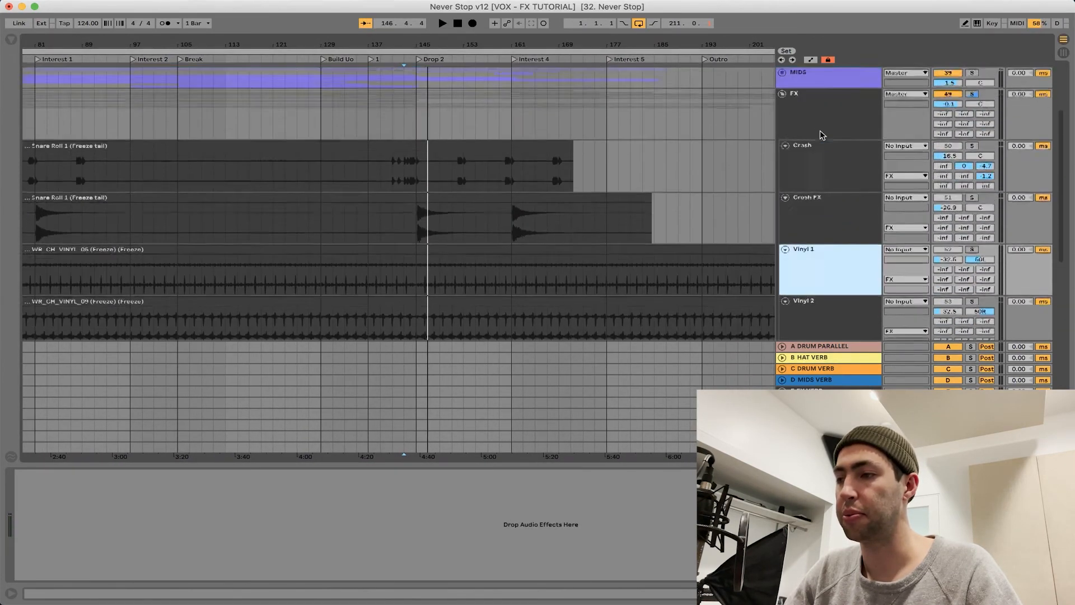
Step: Examine the FX group's effect chain, viewing the NLS Channel, FabFilter Pro-C 2 and Oxford Inflator settings one after another
left_click(814, 127)
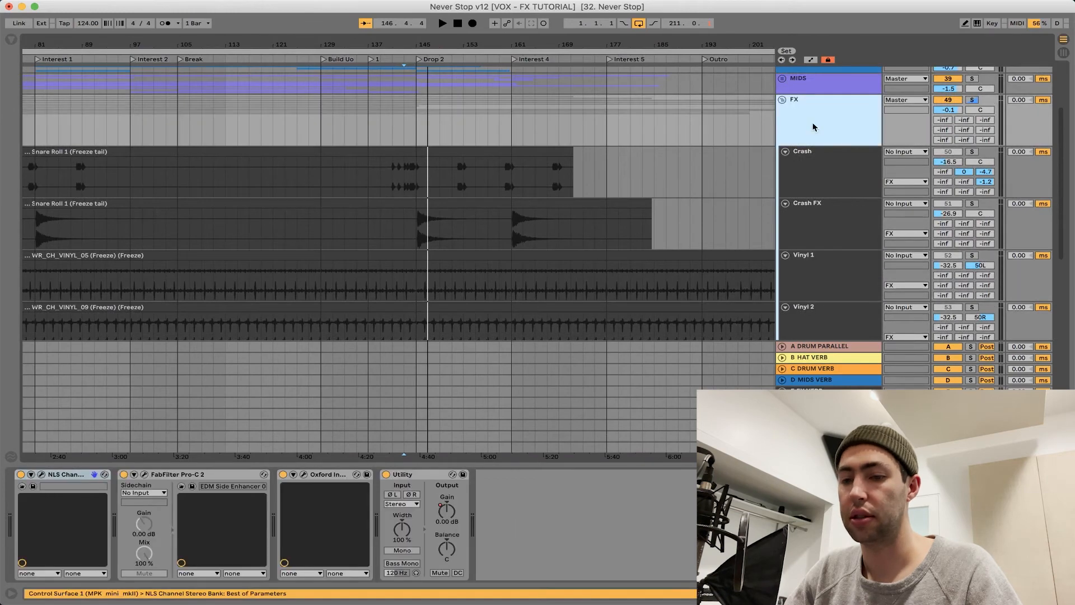
left_click(41, 474)
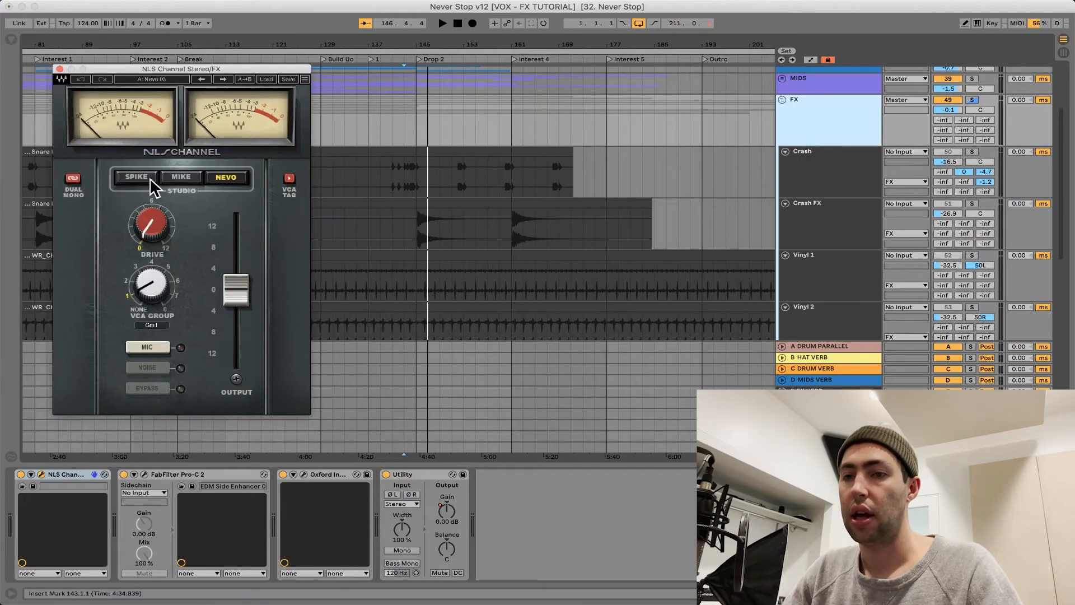
left_click(60, 70)
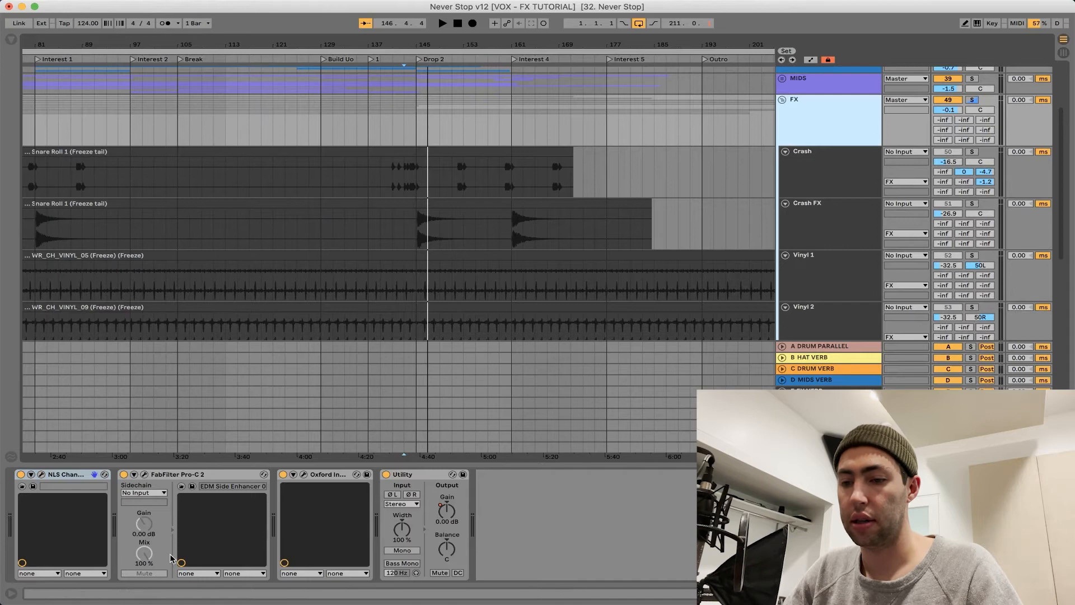
left_click(144, 474)
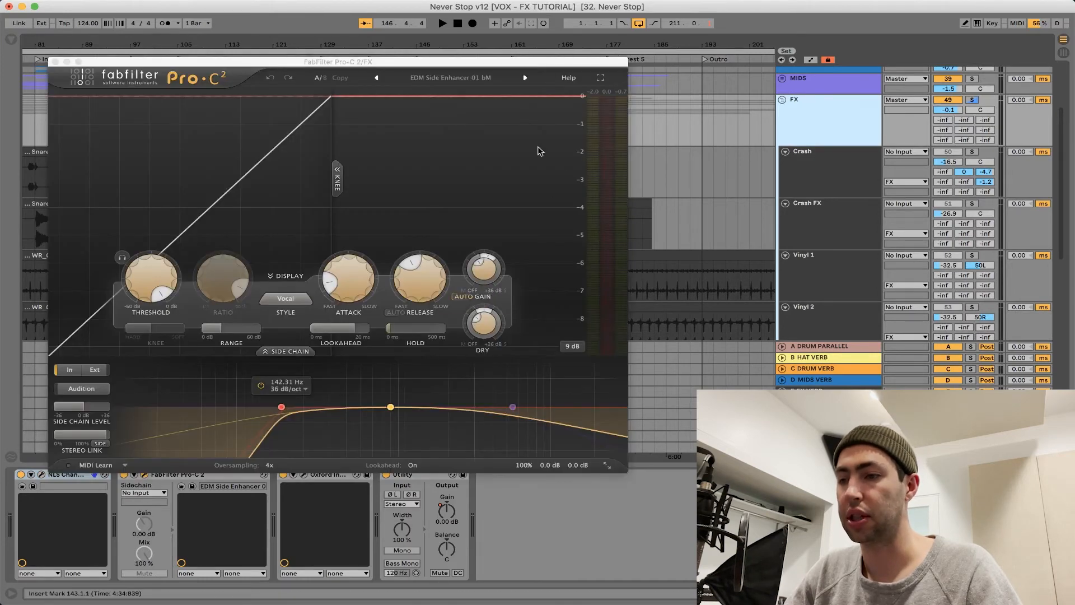
left_click(55, 62)
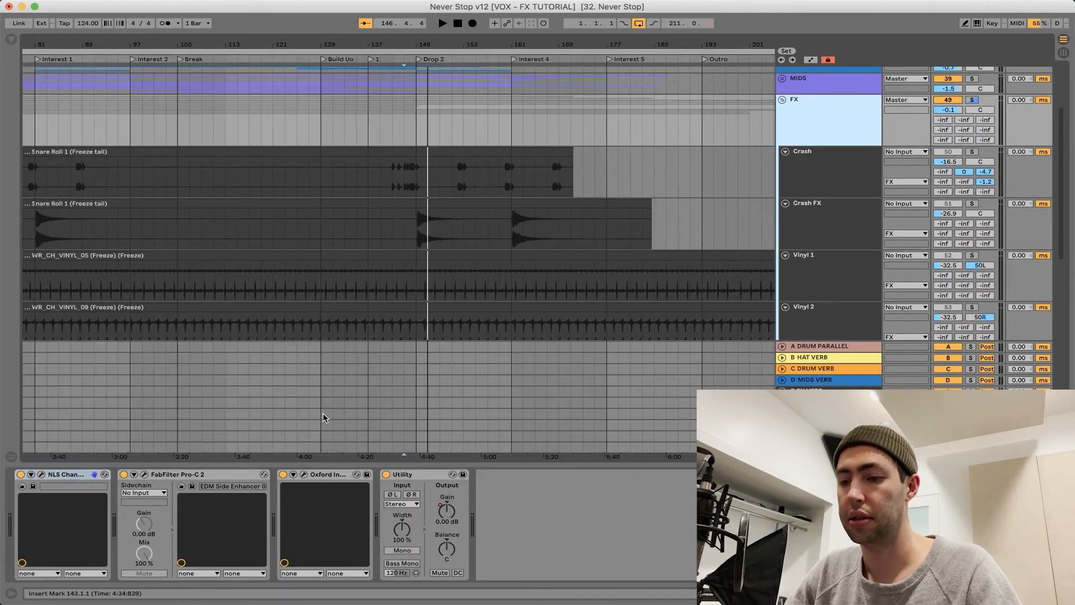
left_click(306, 475)
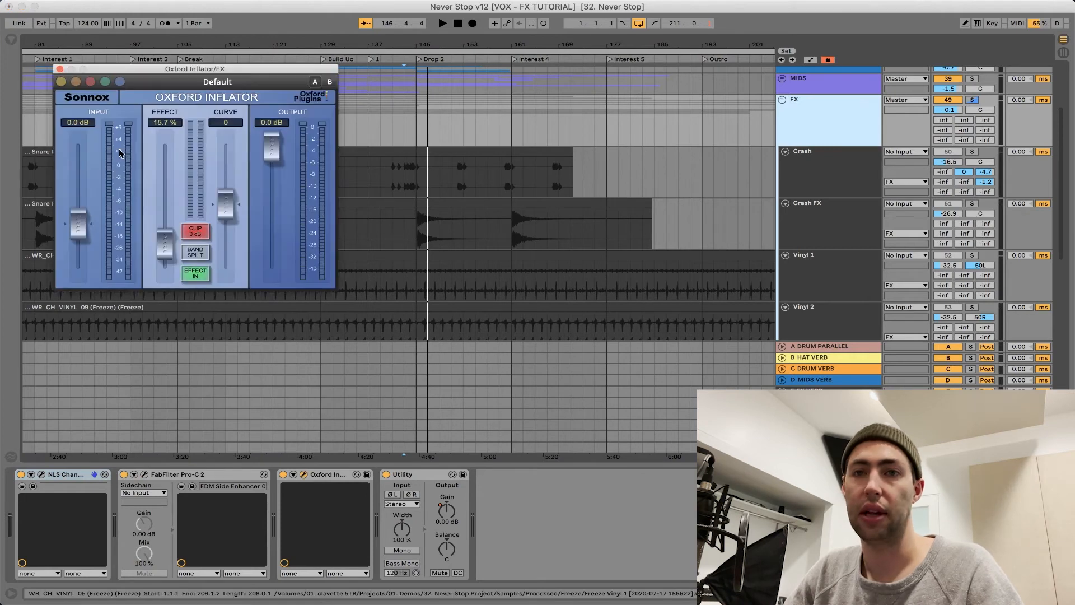
left_click(60, 69)
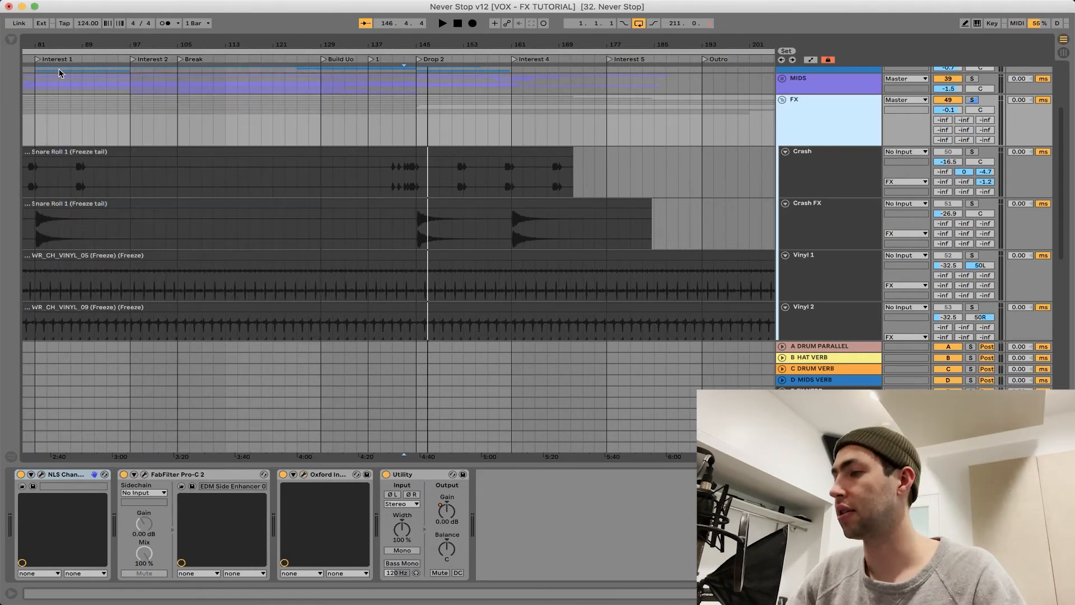
Step: Fold the FX group and examine the AMEK EQ 200 settings on the Master track
left_click(782, 99)
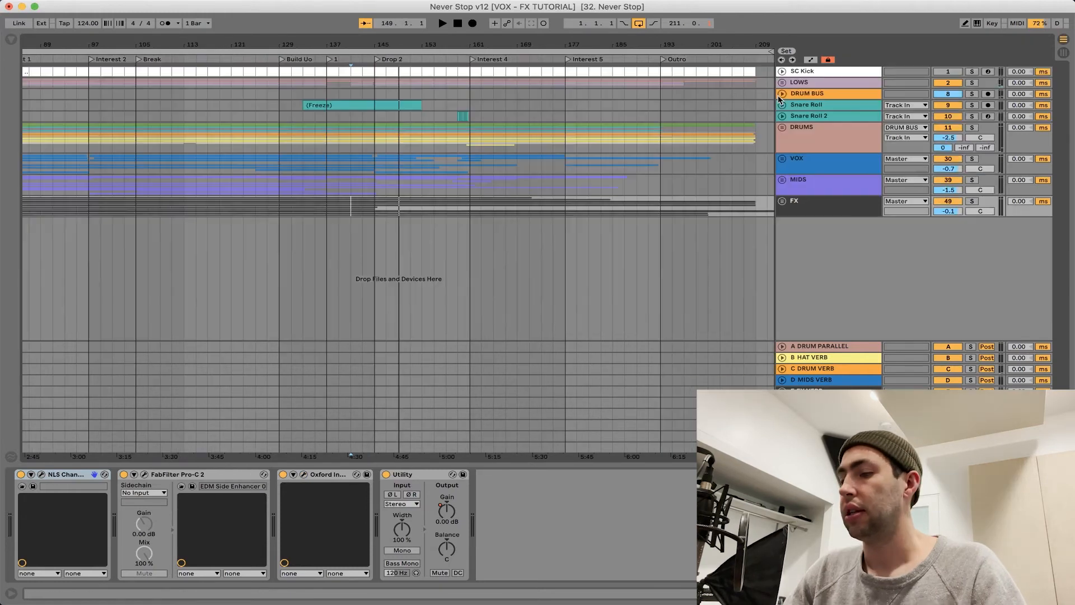
left_click(829, 447)
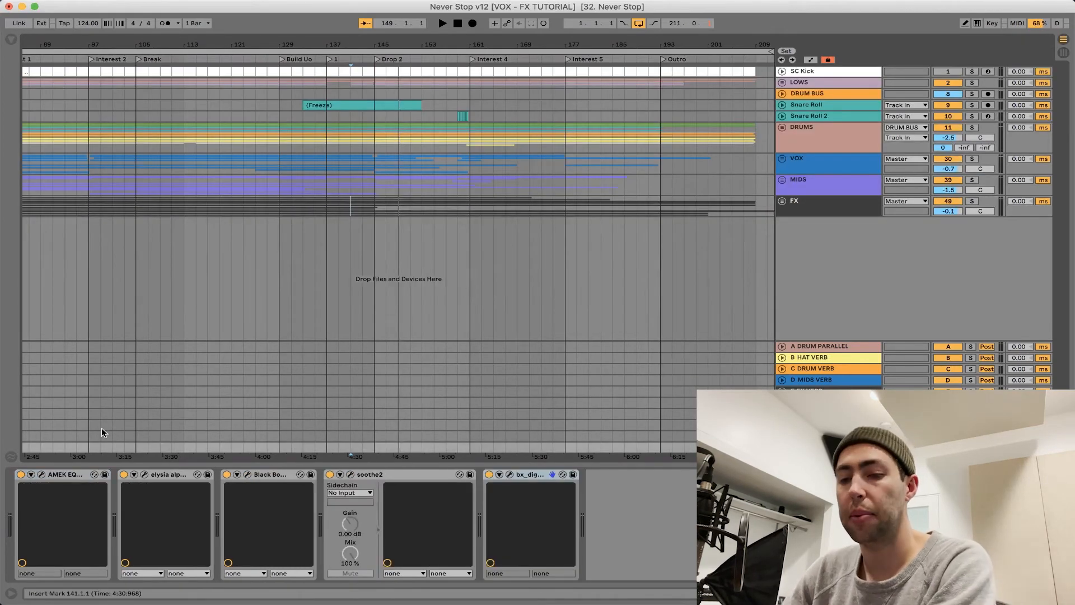
left_click(43, 476)
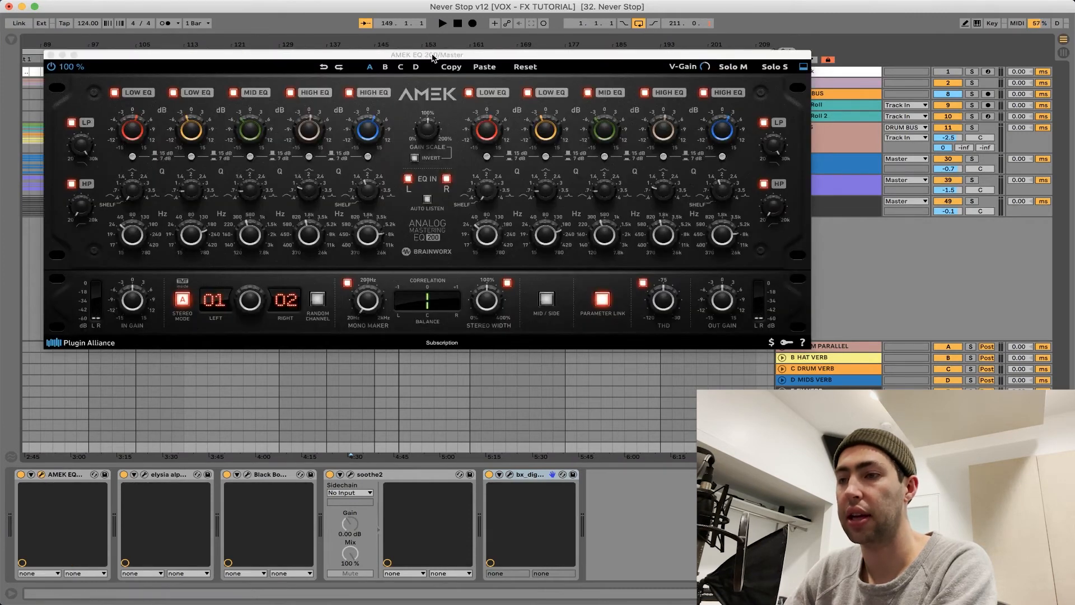
left_click_drag(433, 55, 511, 73)
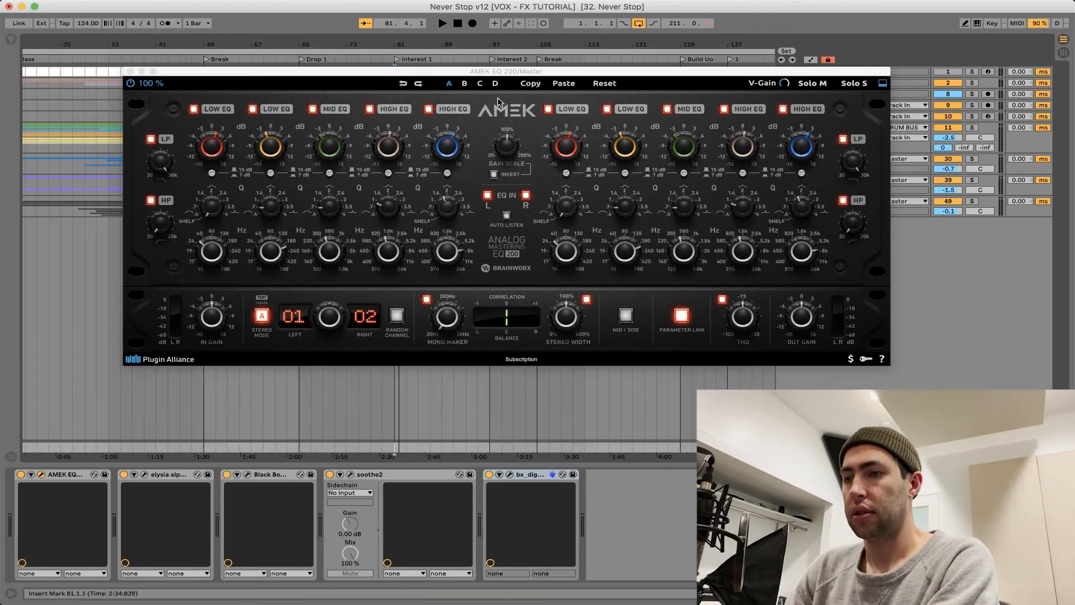
left_click_drag(484, 76, 462, 105)
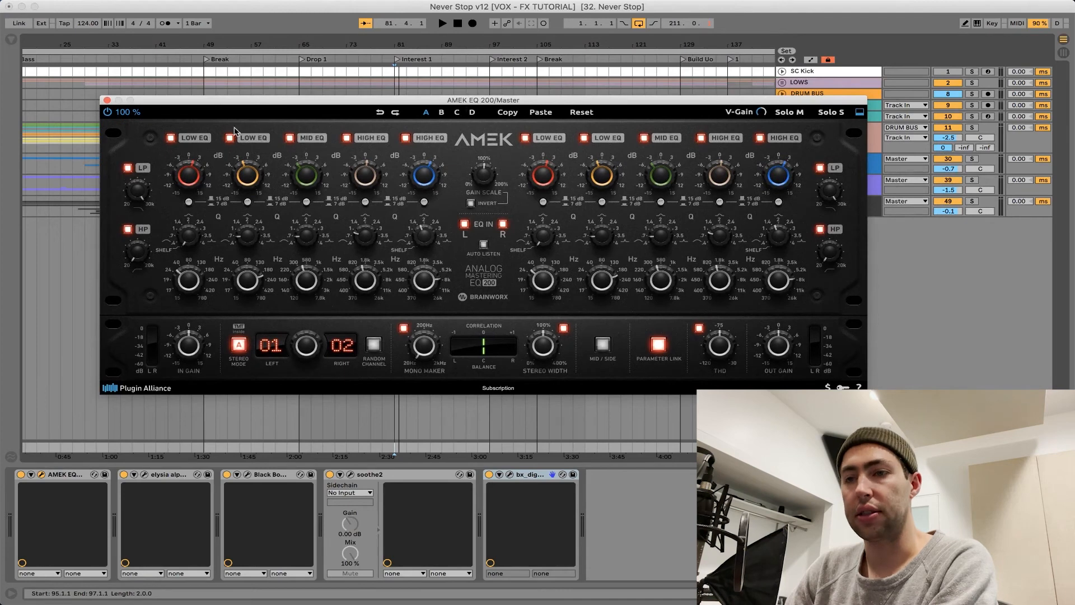
left_click(107, 100)
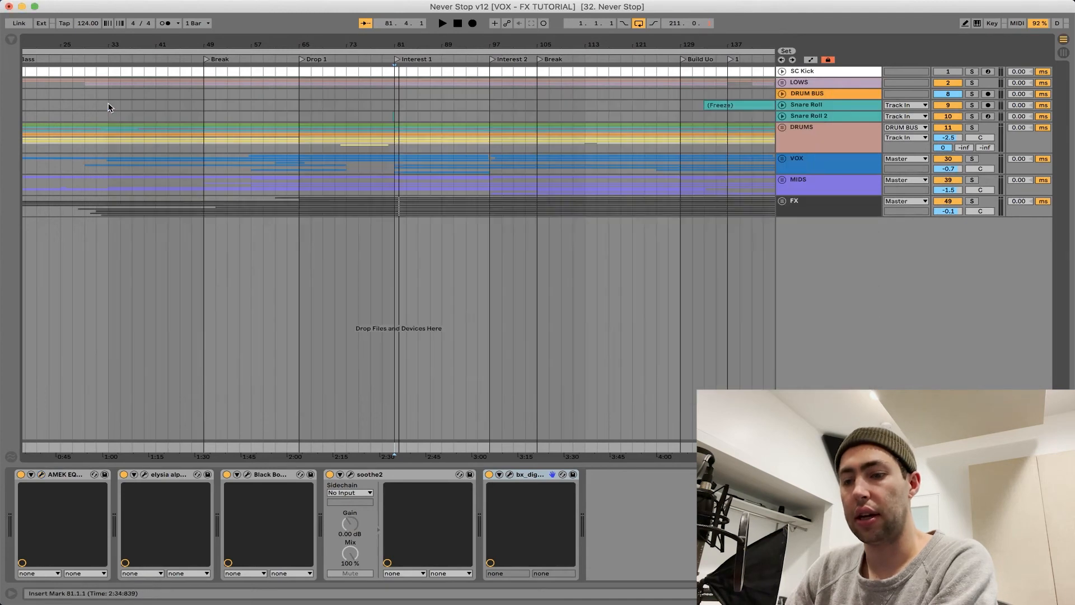
Step: Examine the elysia alpha master compressor settings on the Master track
left_click(143, 474)
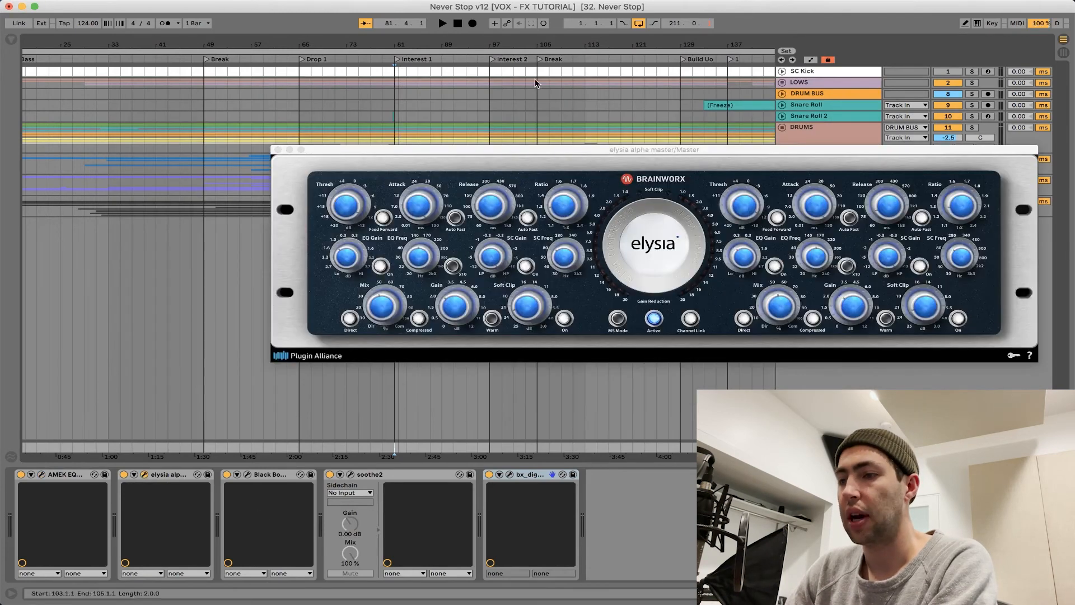
left_click_drag(523, 148, 352, 118)
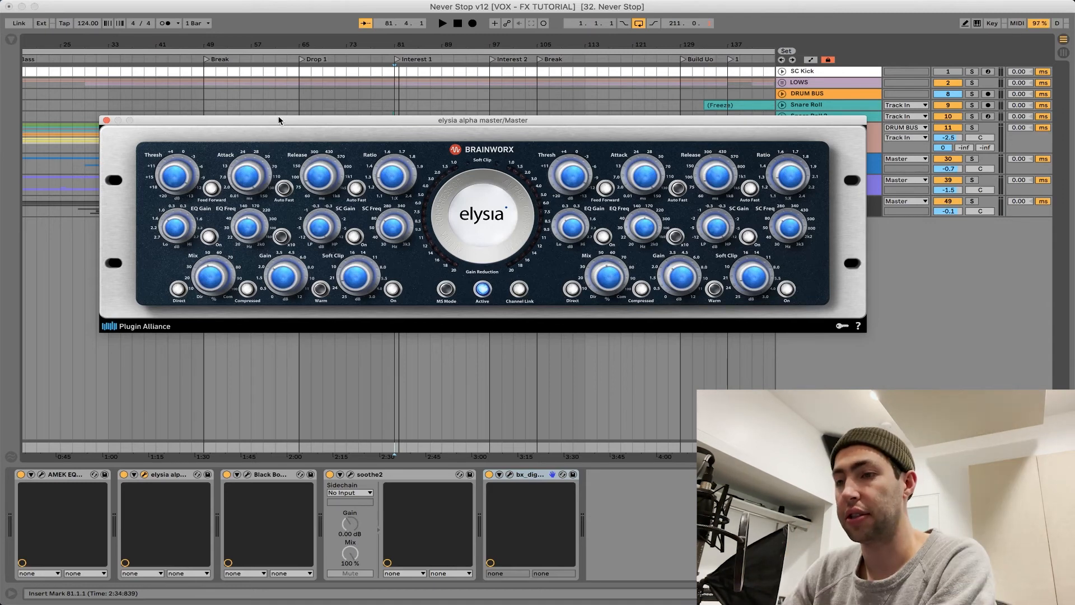
left_click_drag(300, 117, 310, 117)
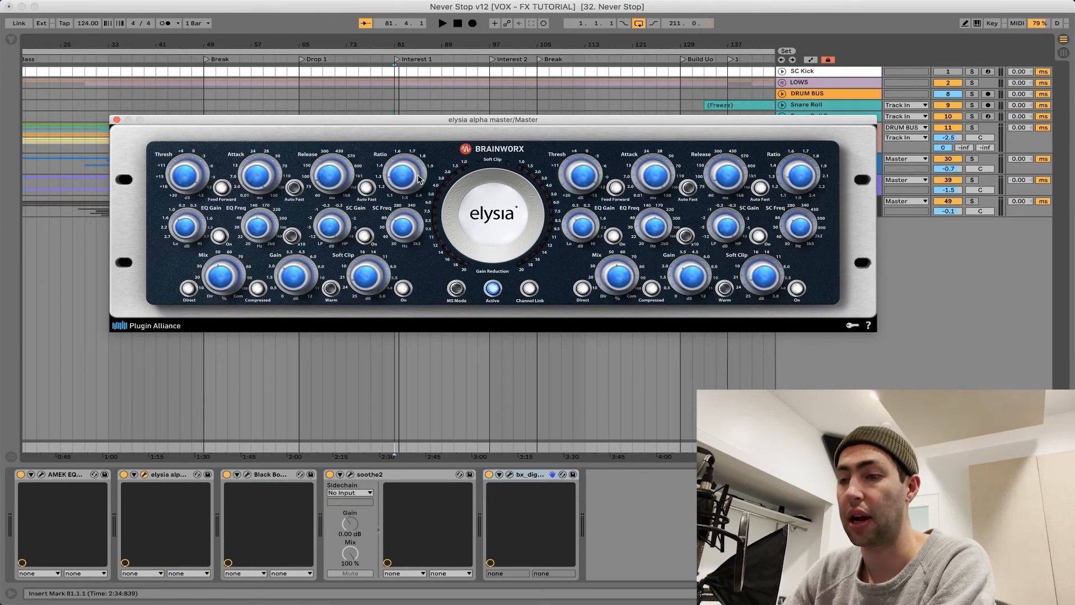
left_click(144, 474)
Step: Examine the Black Box Analog Design HG-2 saturation settings on the Master track
left_click(247, 474)
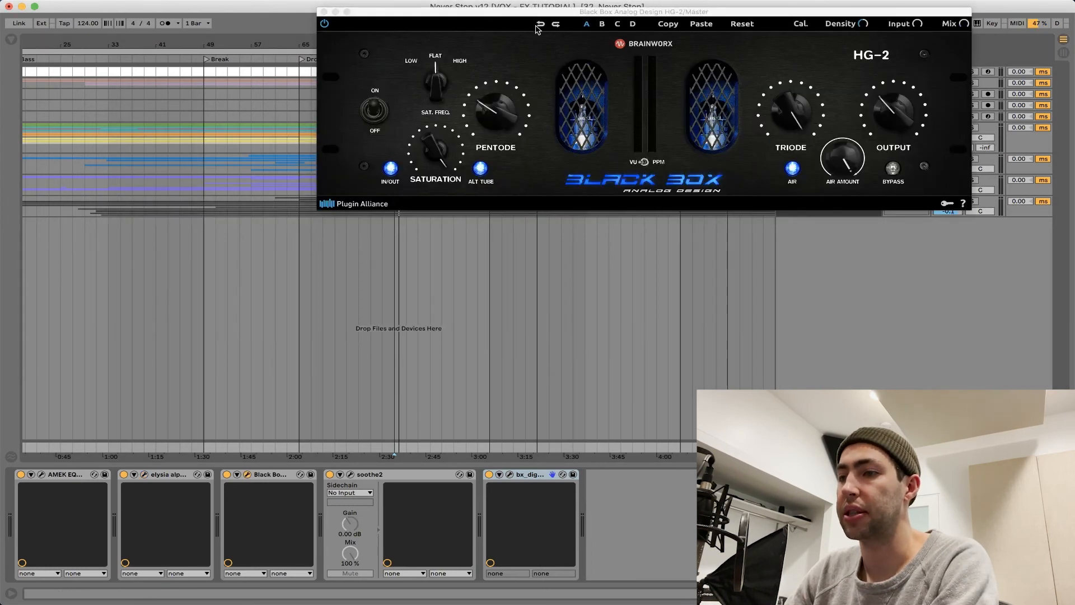
left_click_drag(529, 15, 336, 139)
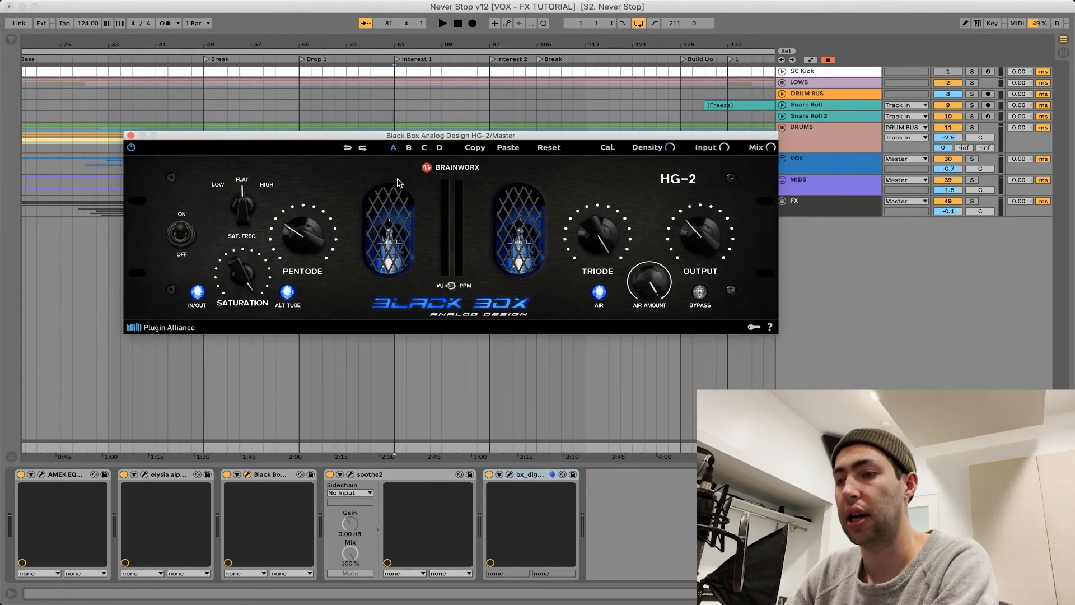
left_click_drag(429, 140, 461, 142)
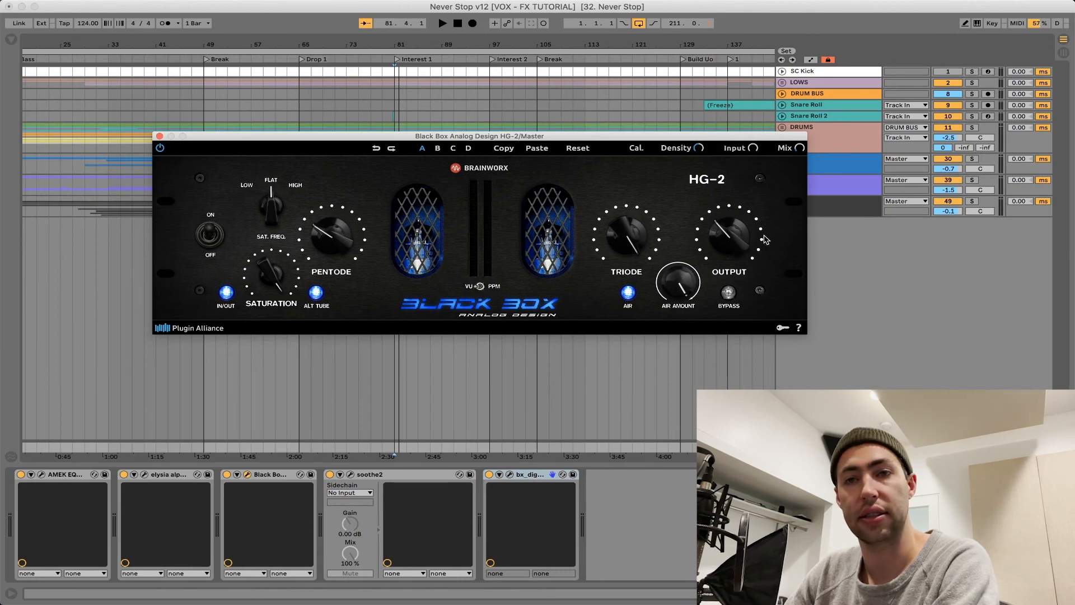
left_click(160, 136)
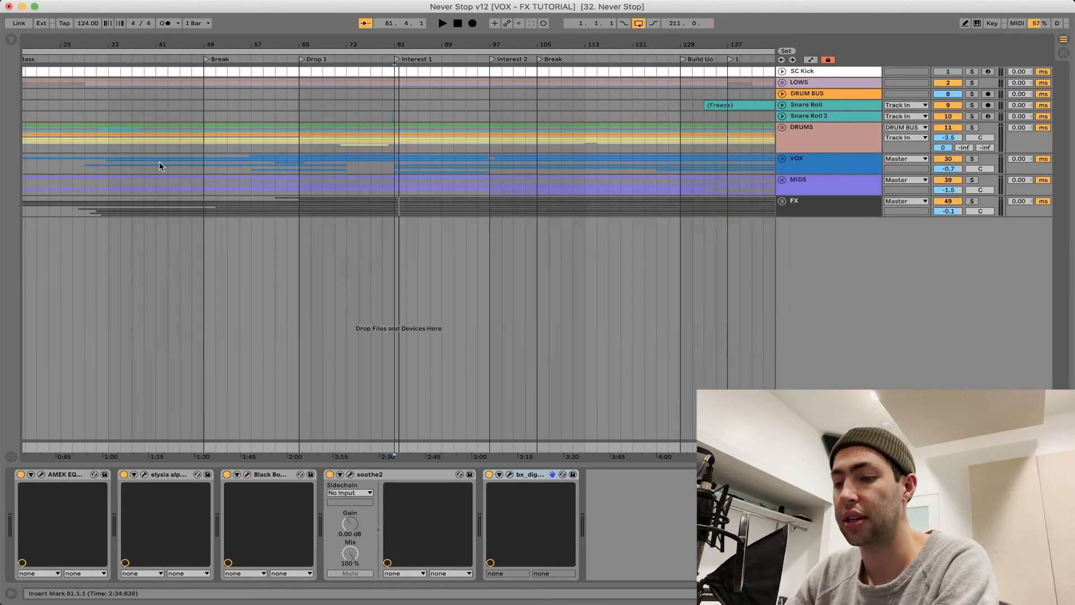
Step: Examine the soothe2 and bx_digital V3 settings at the end of the Master track's chain
left_click(351, 474)
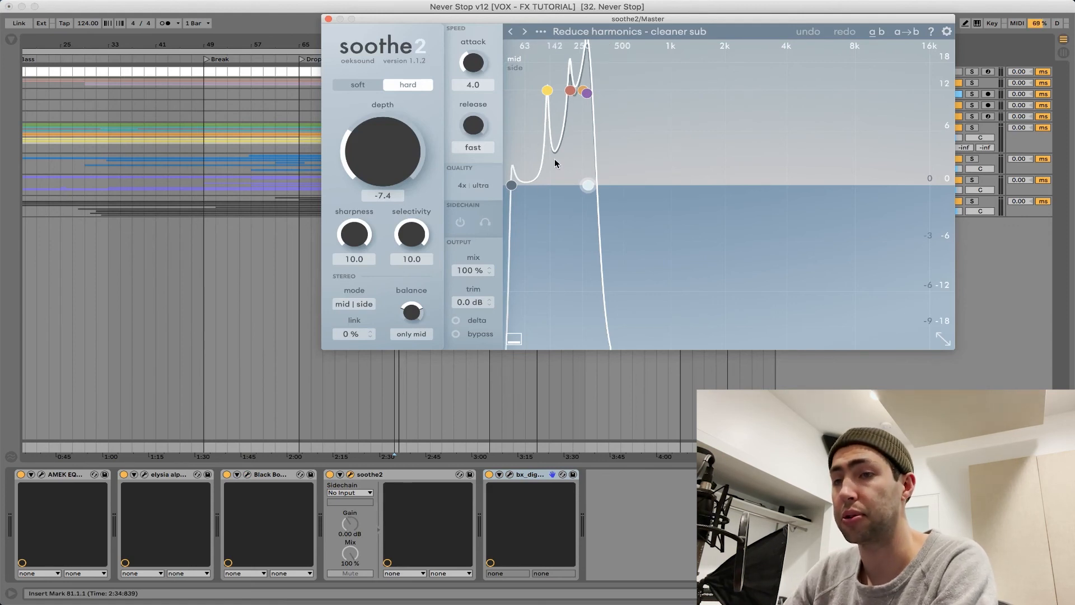
left_click(512, 474)
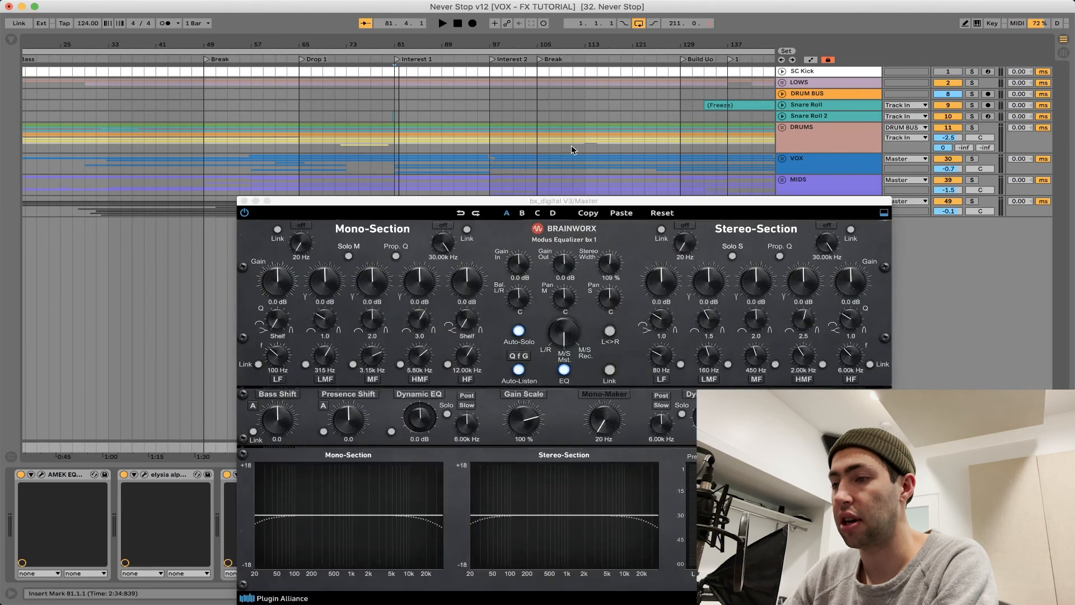
left_click_drag(567, 202, 527, 72)
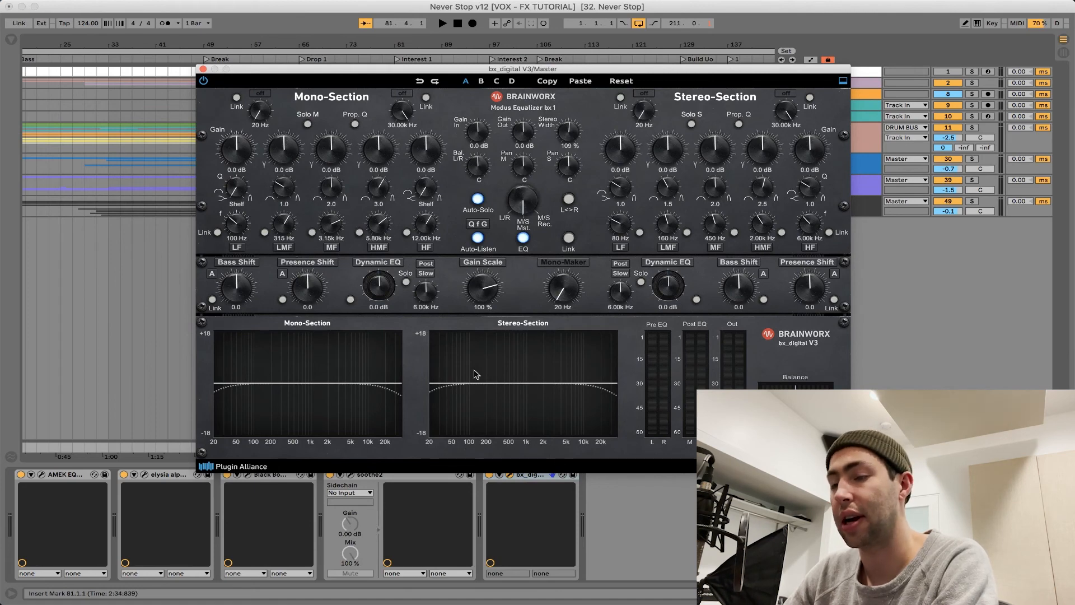
left_click(203, 68)
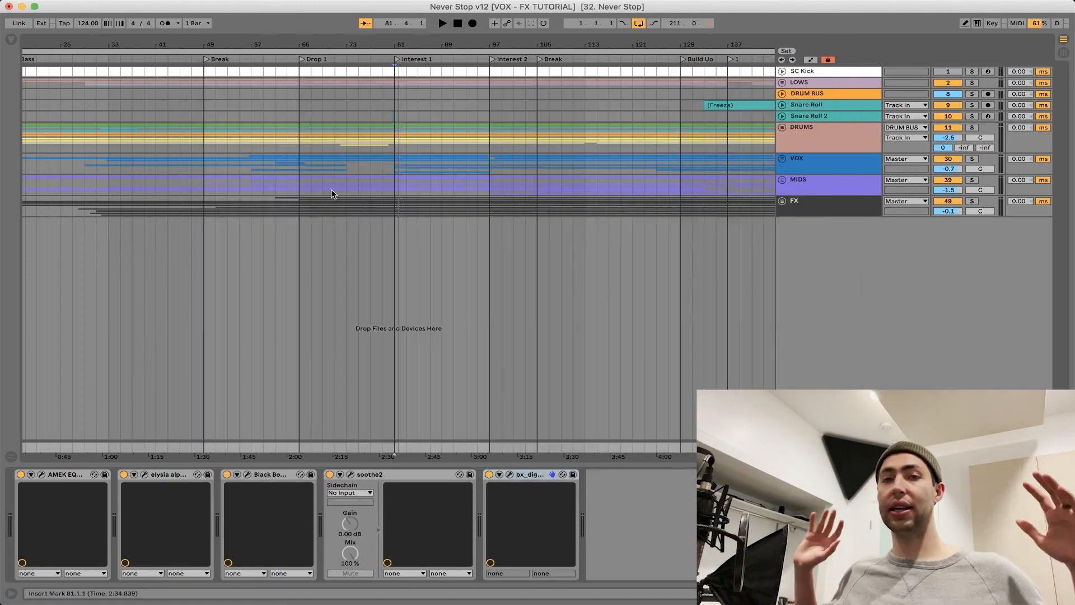